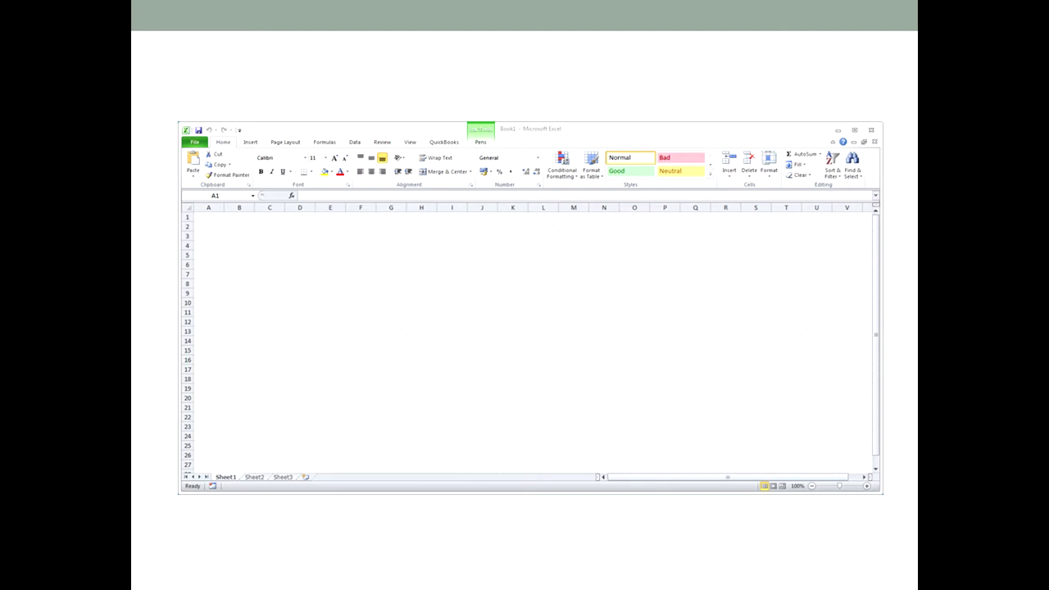
{"action": "key", "text": "Right"}
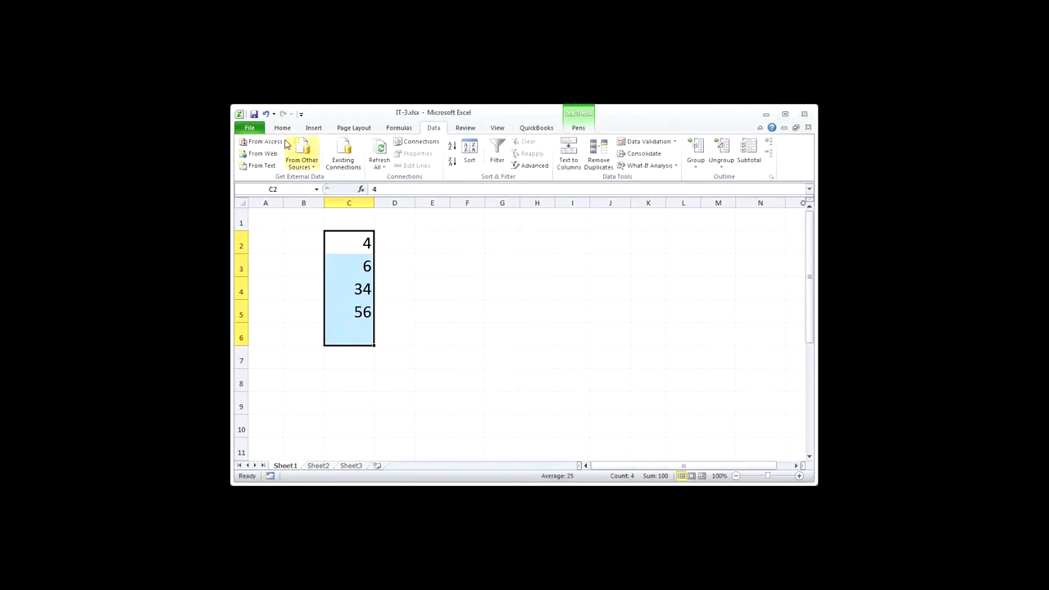
Step: Total the values in C2:C5 with AutoSum, placing the sum in C6
{"action": "left_click", "coordinate": [281, 128]}
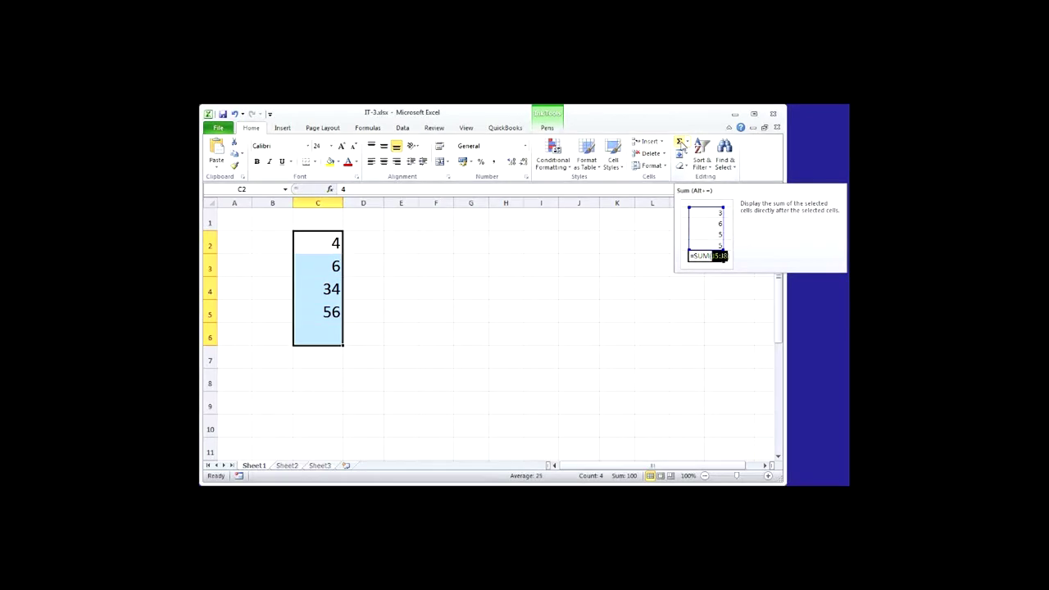
{"action": "left_click", "coordinate": [681, 146]}
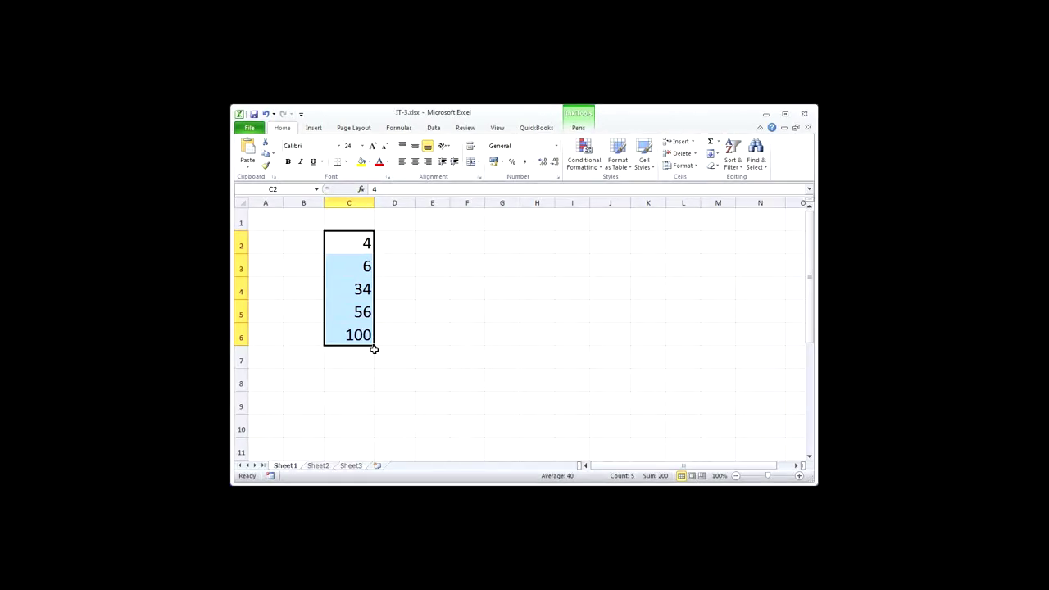
{"action": "key", "text": "ctrl+Down"}
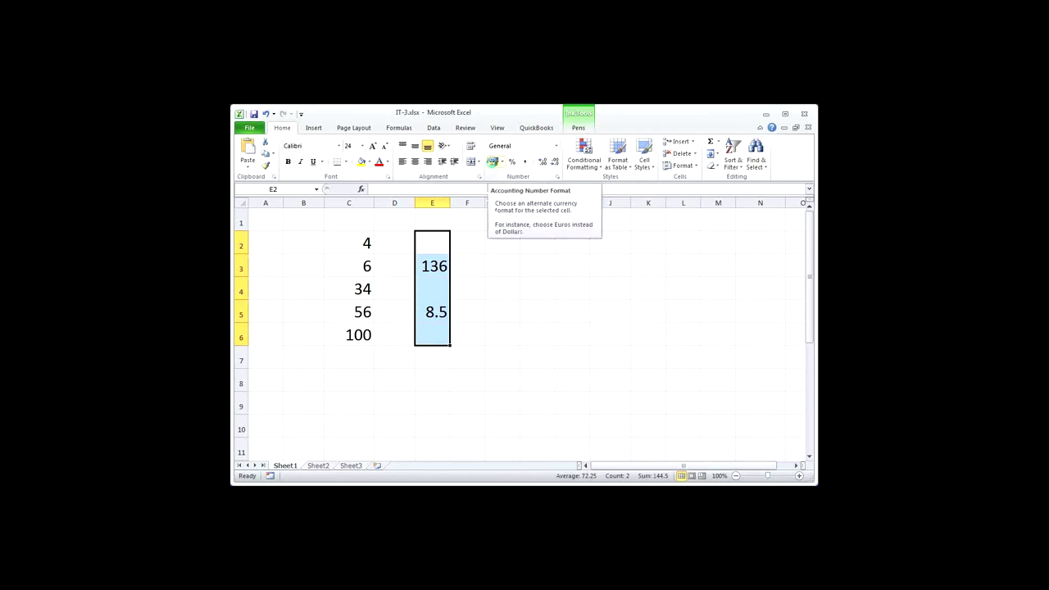
Step: Format cells E2:E6 with the Accounting number format in pounds
{"action": "left_click", "coordinate": [492, 161]}
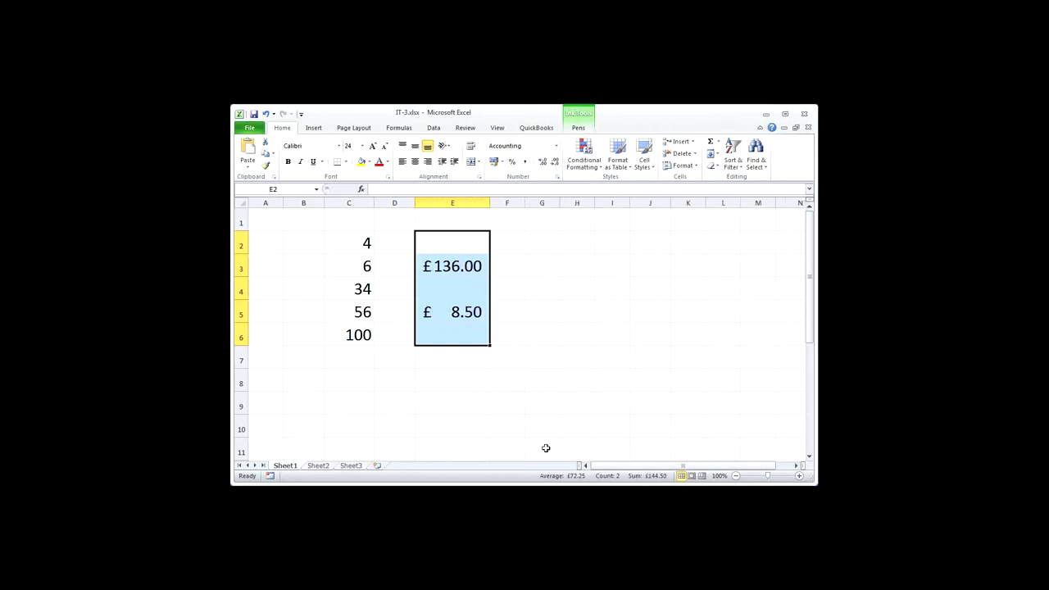
{"action": "left_click", "coordinate": [525, 163]}
{"action": "left_click", "coordinate": [509, 290]}
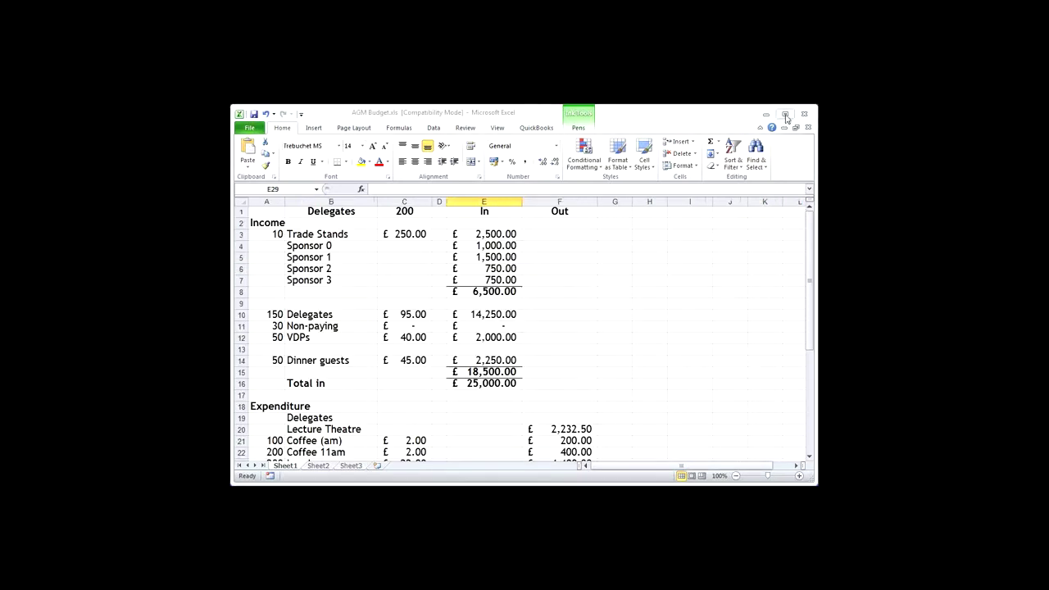
Step: Maximise the AGM Budget workbook and look over the In and Out columns and the Trade Stands row
{"action": "left_click", "coordinate": [784, 113]}
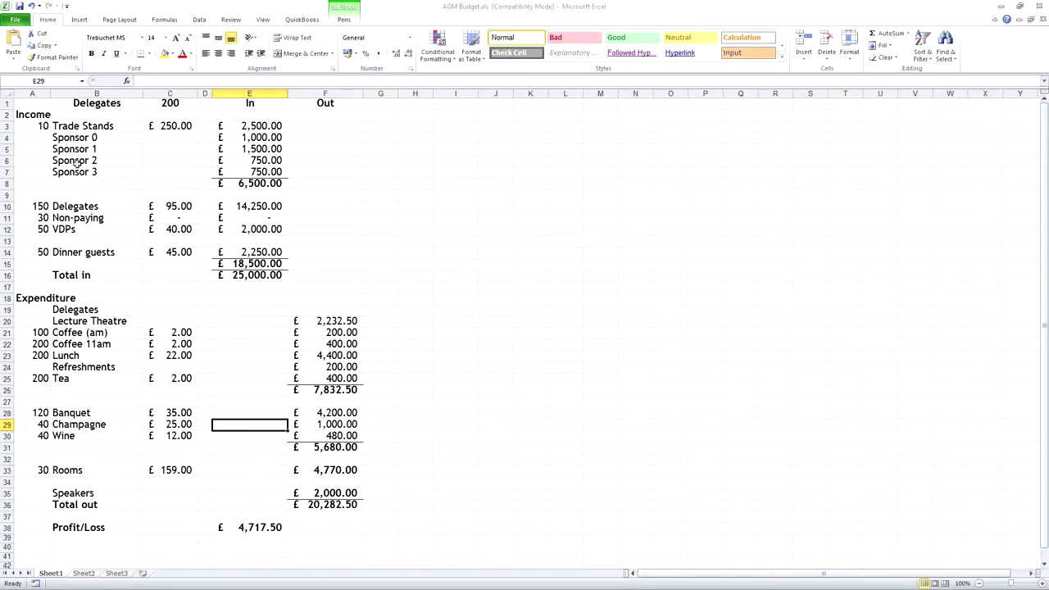
{"action": "left_click", "coordinate": [253, 94]}
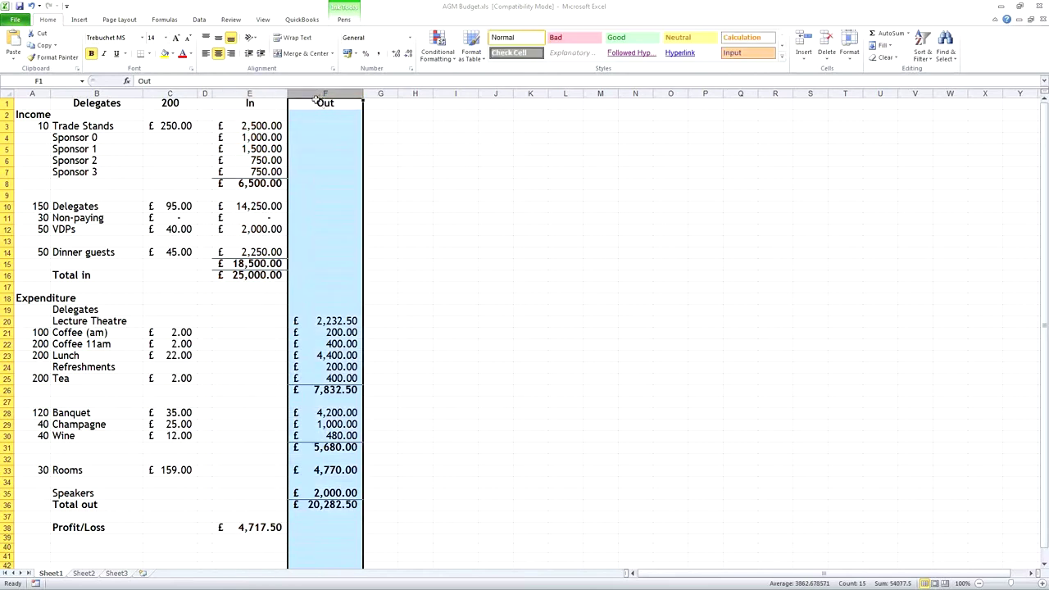
{"action": "left_click", "coordinate": [81, 128]}
{"action": "key", "text": "Right"}
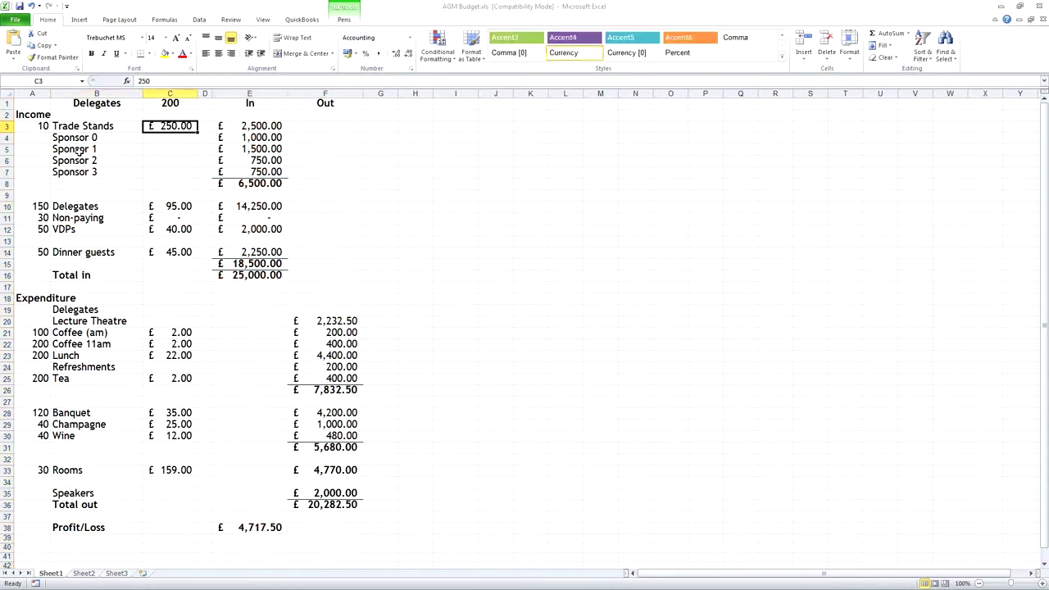
{"action": "key", "text": "Right"}
{"action": "key", "text": "Right"}
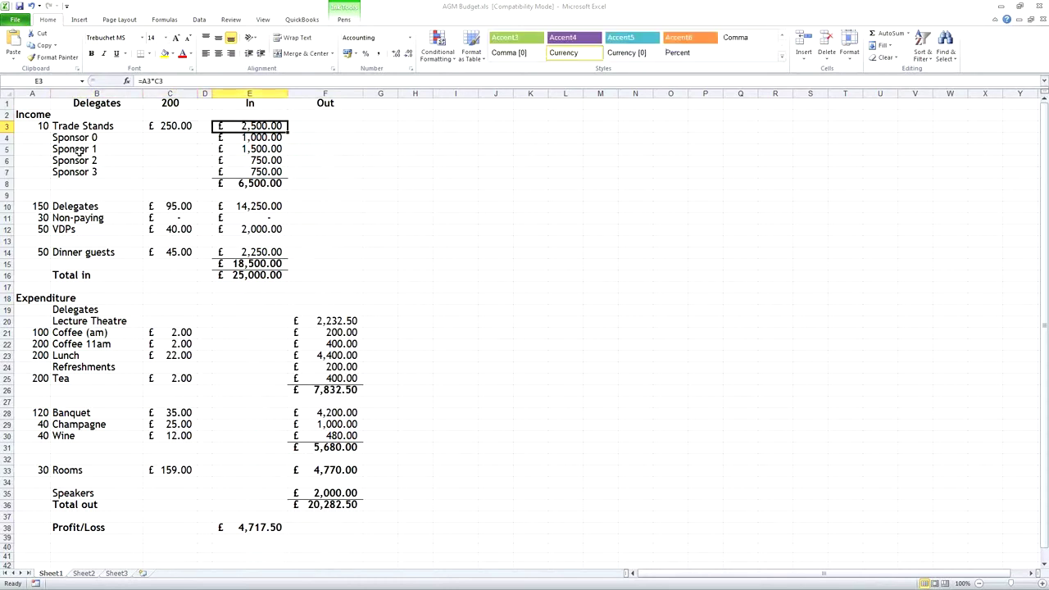
Step: Inspect the Trade Stands quantity, unit price and the income formula that multiplies them
{"action": "left_click", "coordinate": [38, 126]}
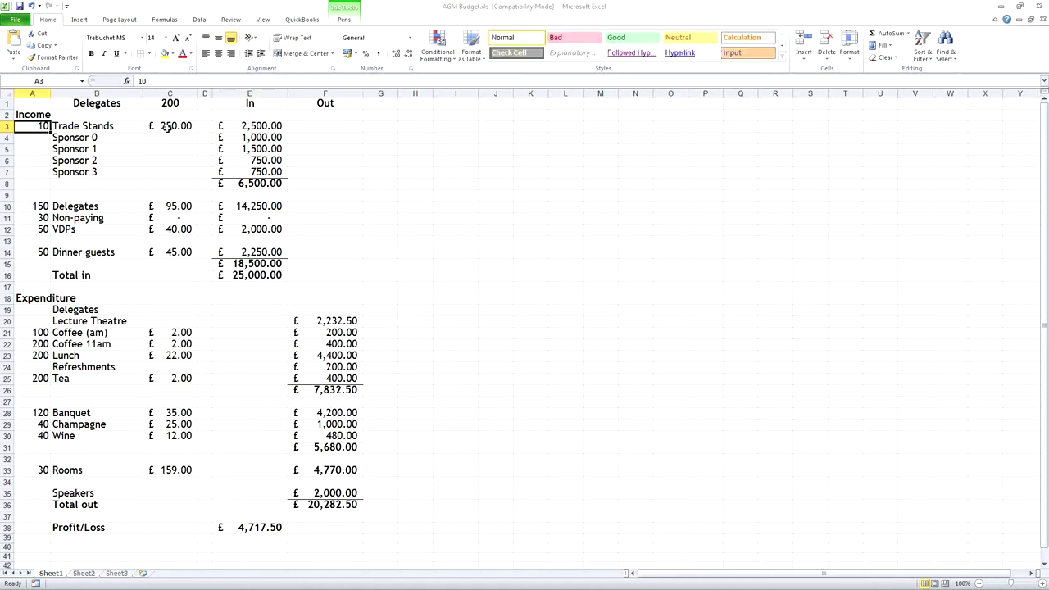
{"action": "left_click", "coordinate": [166, 128]}
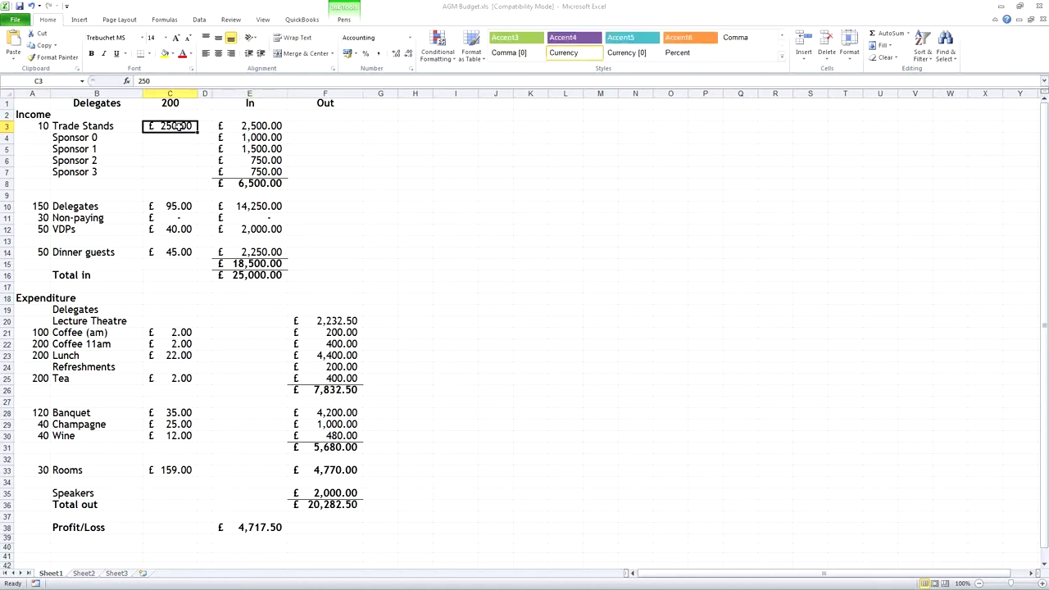
{"action": "left_click", "coordinate": [257, 129]}
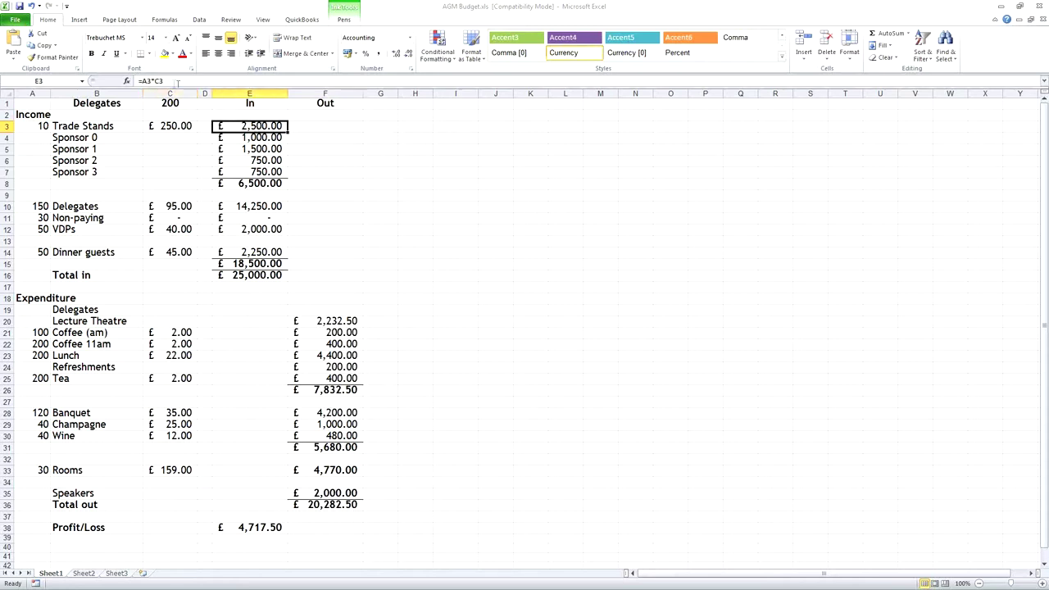
{"action": "type", "text": "=A3*C3"}
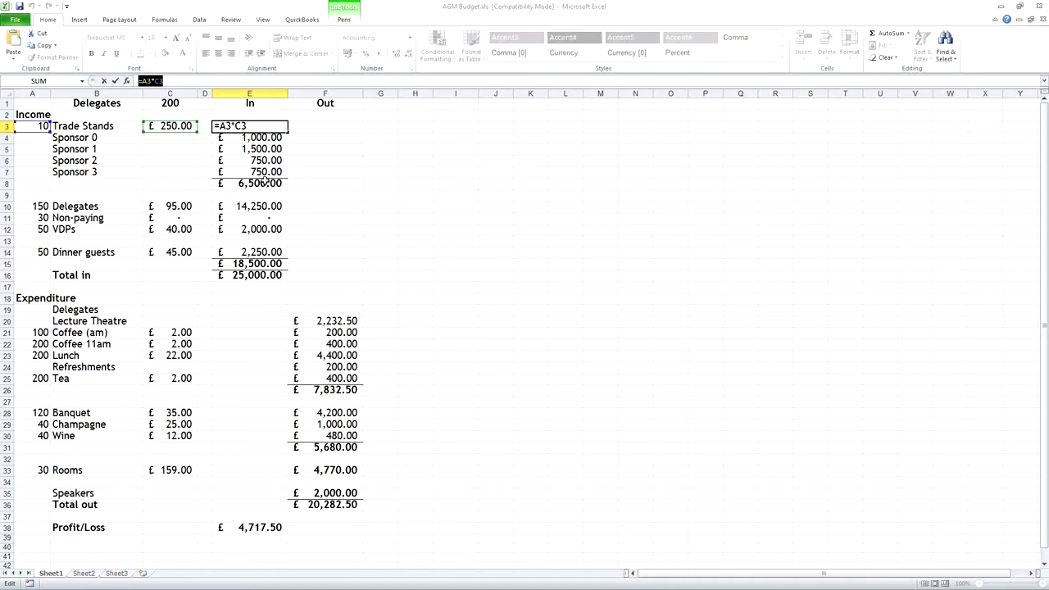
{"action": "key", "text": "ctrl+Return"}
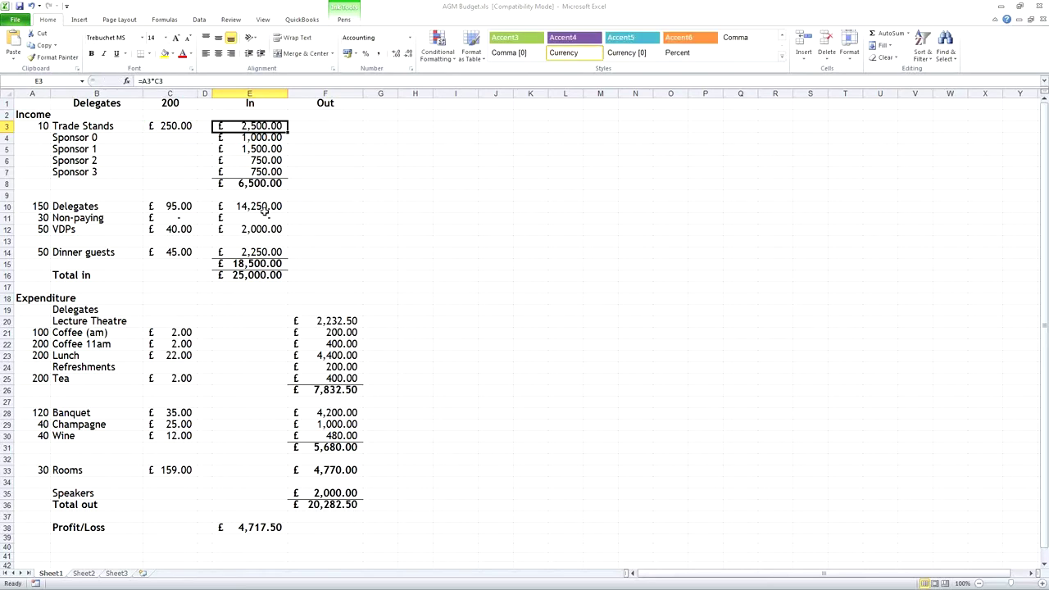
Step: Go through the In column and check the formulas behind the first income subtotal and Total in
{"action": "key", "text": "Down"}
{"action": "key", "text": "Down"}
{"action": "key", "text": "Down"}
{"action": "key", "text": "Down"}
{"action": "key", "text": "Down"}
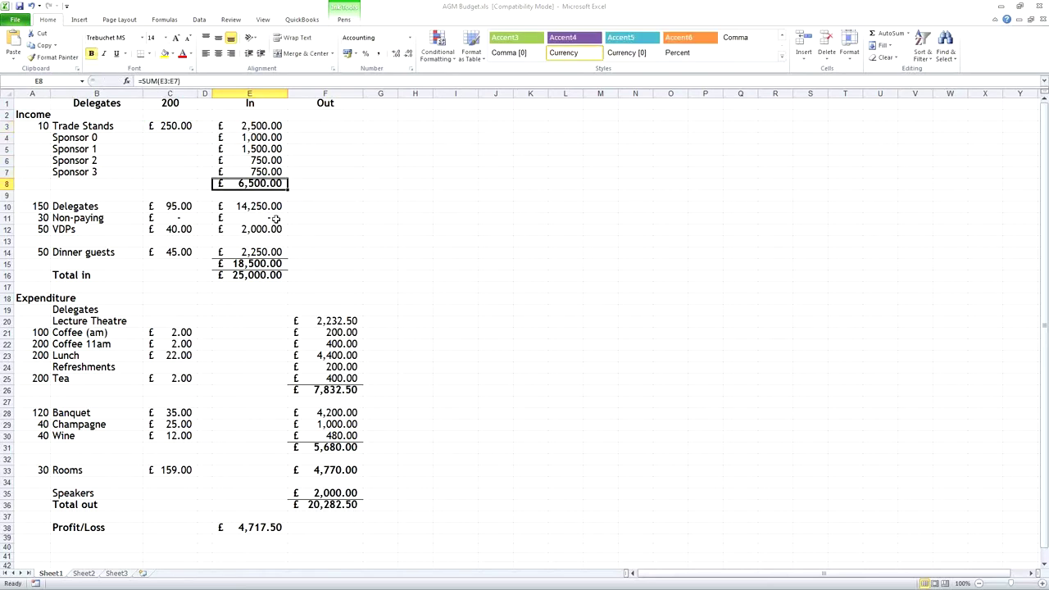
{"action": "key", "text": "Down"}
{"action": "key", "text": "Down"}
{"action": "key", "text": "Down"}
{"action": "key", "text": "Down"}
{"action": "key", "text": "Down"}
{"action": "key", "text": "Down"}
{"action": "key", "text": "Down"}
{"action": "key", "text": "Down"}
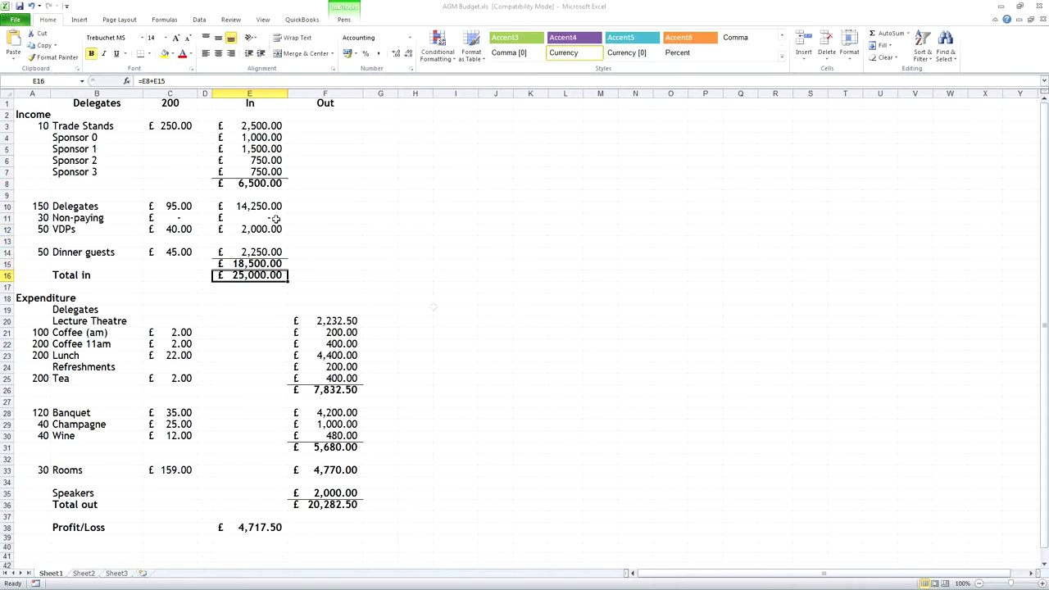
Step: Review the expenditure figures and the cells behind the Profit/Loss calculation, Total in and Total out
{"action": "left_click_drag", "start_coordinate": [343, 321], "coordinate": [339, 506]}
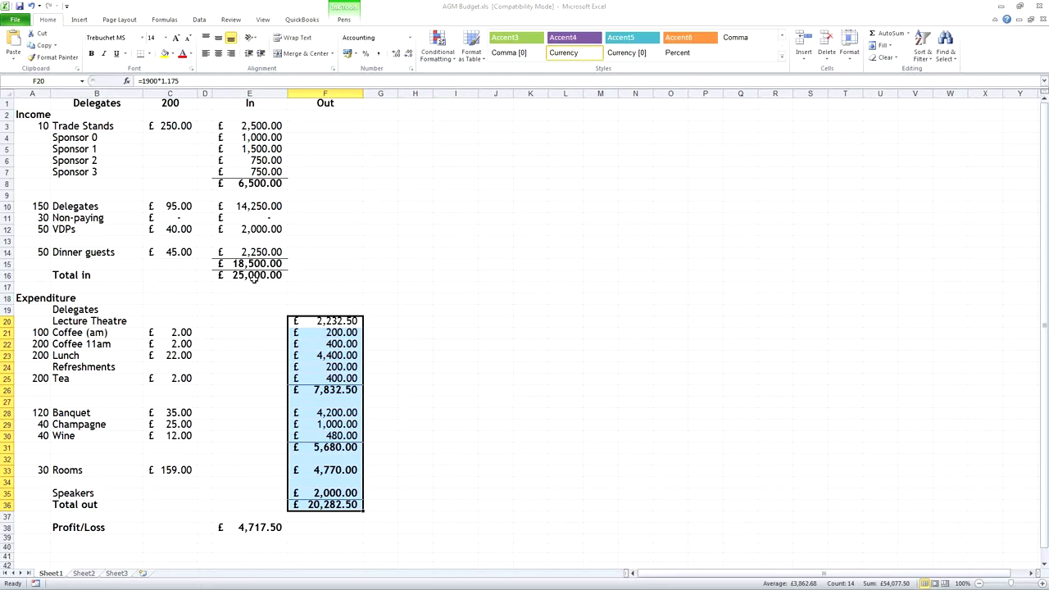
{"action": "left_click", "coordinate": [254, 277]}
{"action": "left_click", "coordinate": [334, 506]}
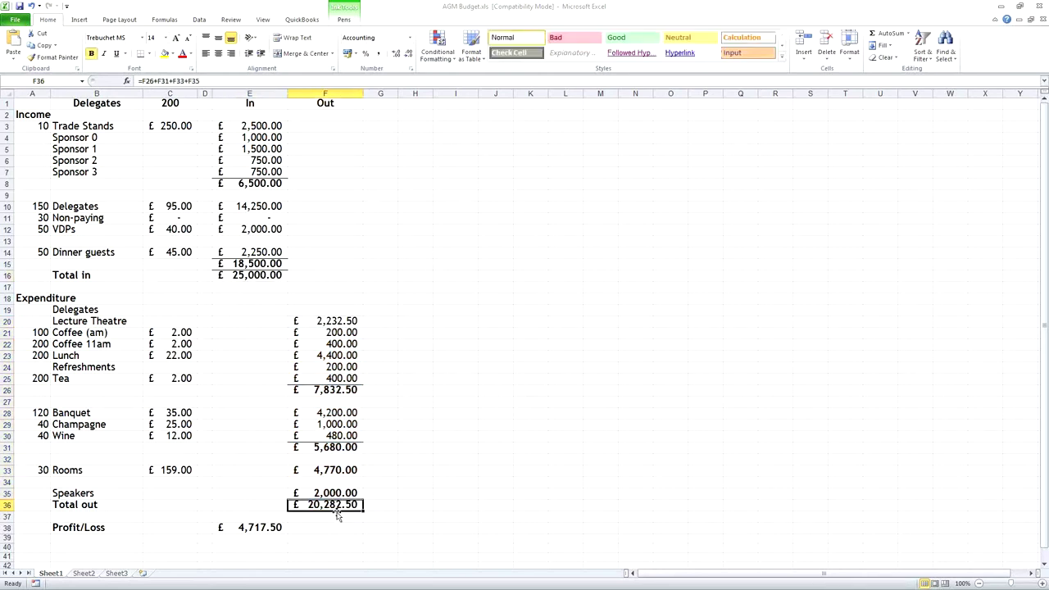
{"action": "left_click", "coordinate": [259, 529]}
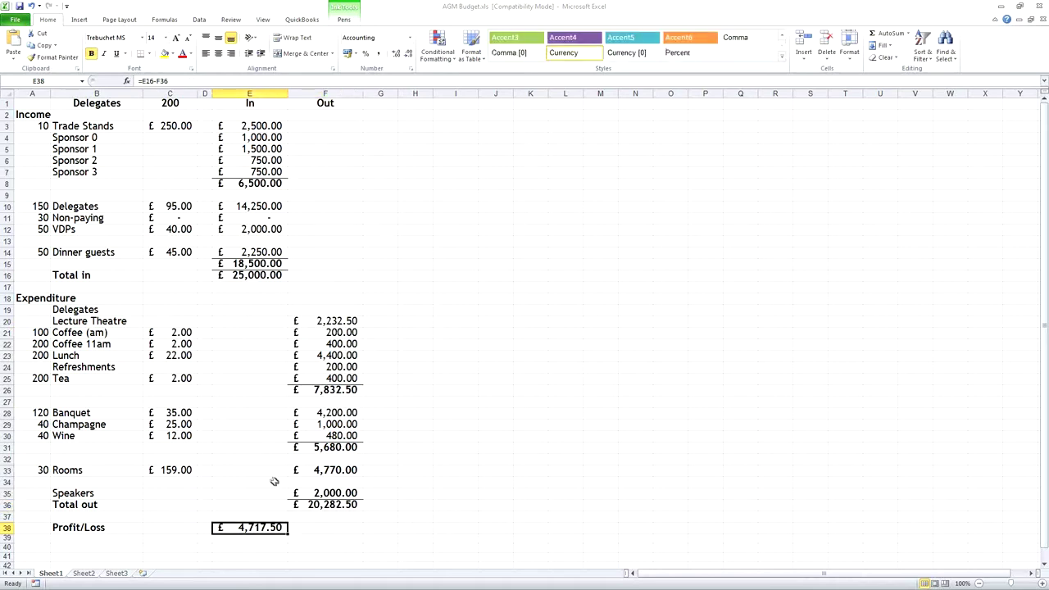
Step: Set the Sponsor 1 income in E5 to 1700
{"action": "left_click", "coordinate": [256, 149]}
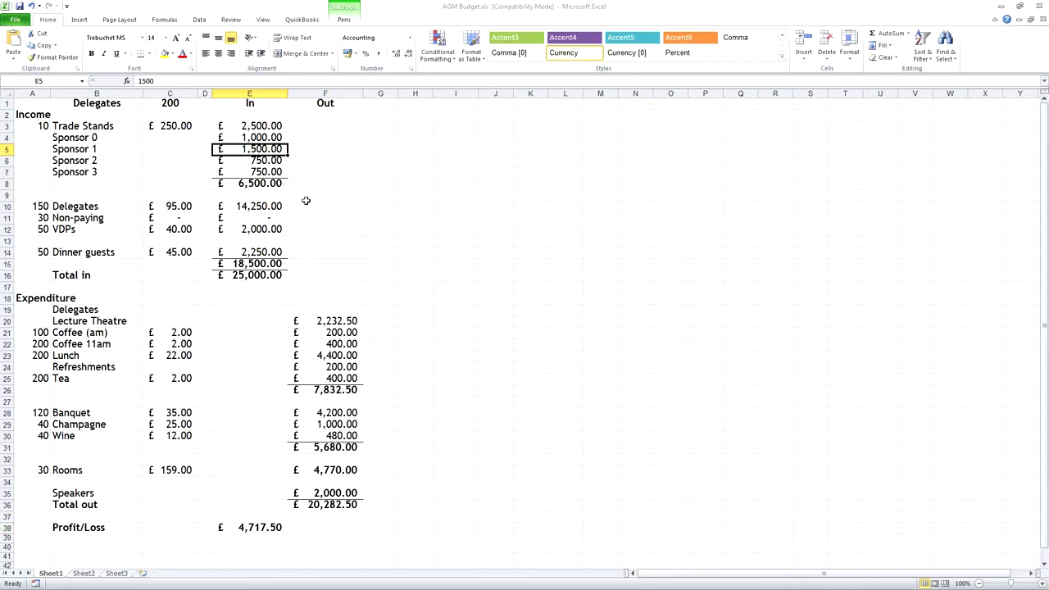
{"action": "type", "text": "1700"}
{"action": "key", "text": "Return"}
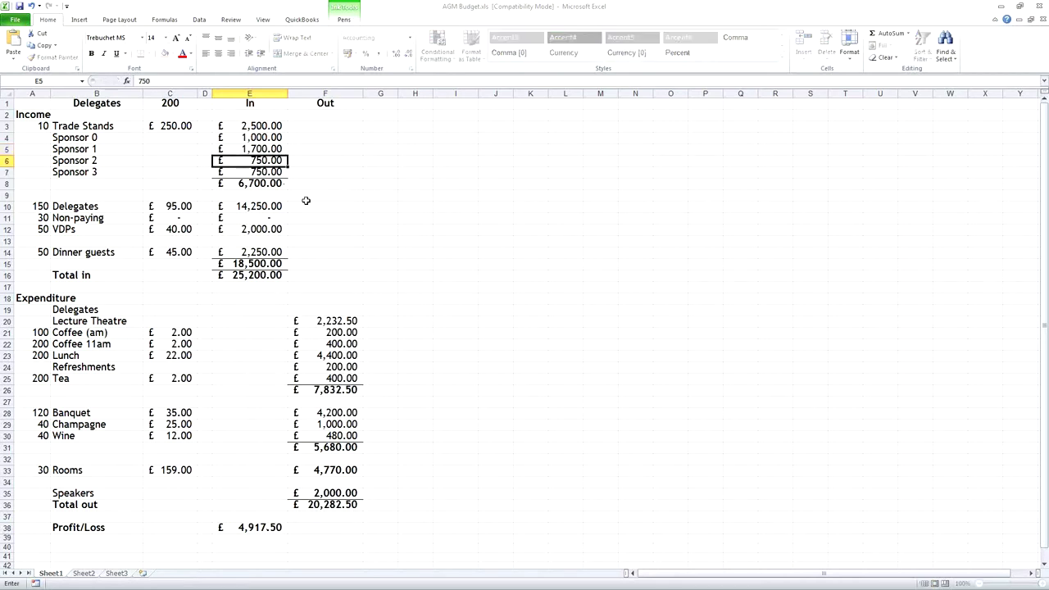
Step: Add a Greater Than 0 conditional formatting rule with green fill to the Profit/Loss amount in E38
{"action": "left_click", "coordinate": [270, 528]}
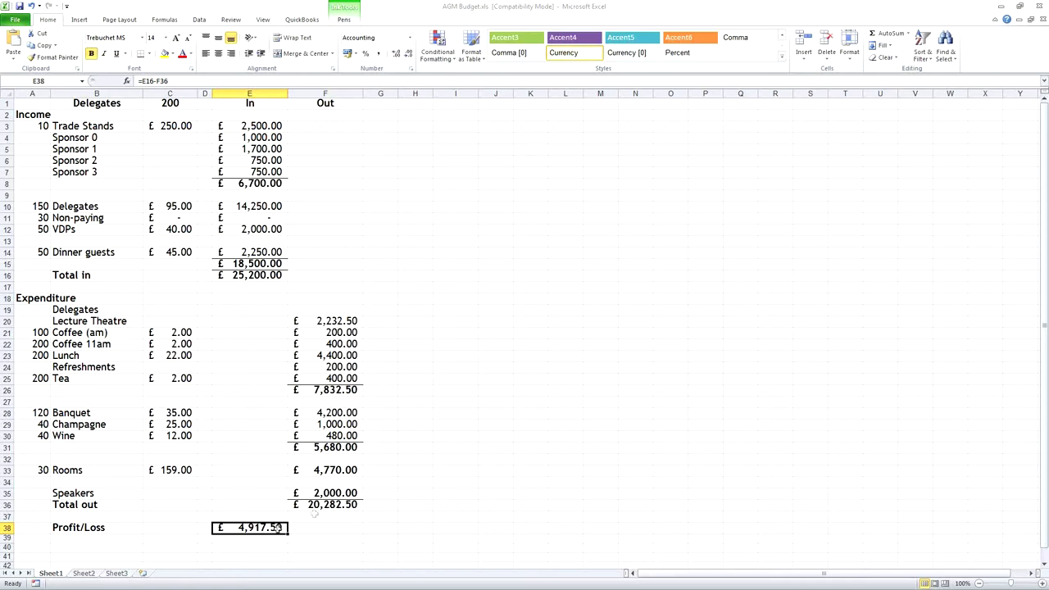
{"action": "left_click", "coordinate": [437, 53]}
{"action": "mouse_move", "coordinate": [483, 81]}
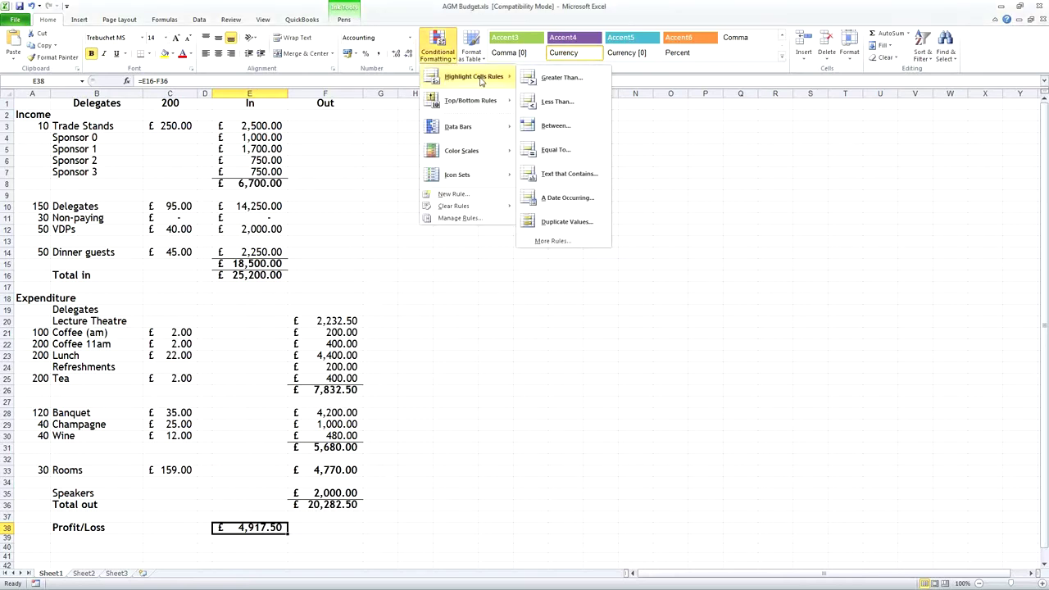
{"action": "left_click", "coordinate": [561, 78]}
{"action": "type", "text": "0"}
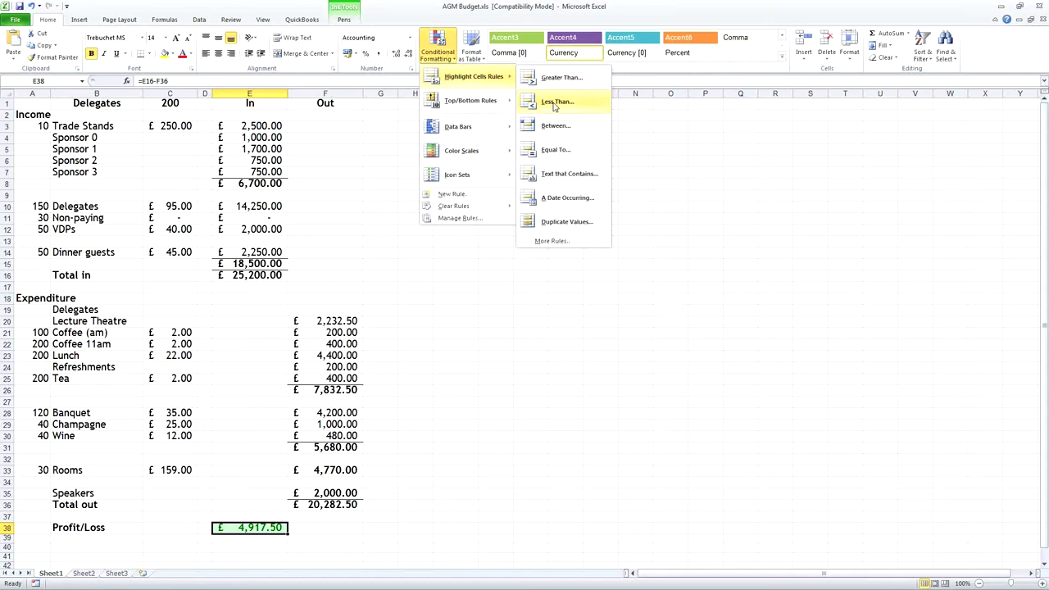
Step: Add a Less Than 0 rule with Light Red Fill with Dark Red Text to the Profit/Loss amount
{"action": "left_click", "coordinate": [556, 102]}
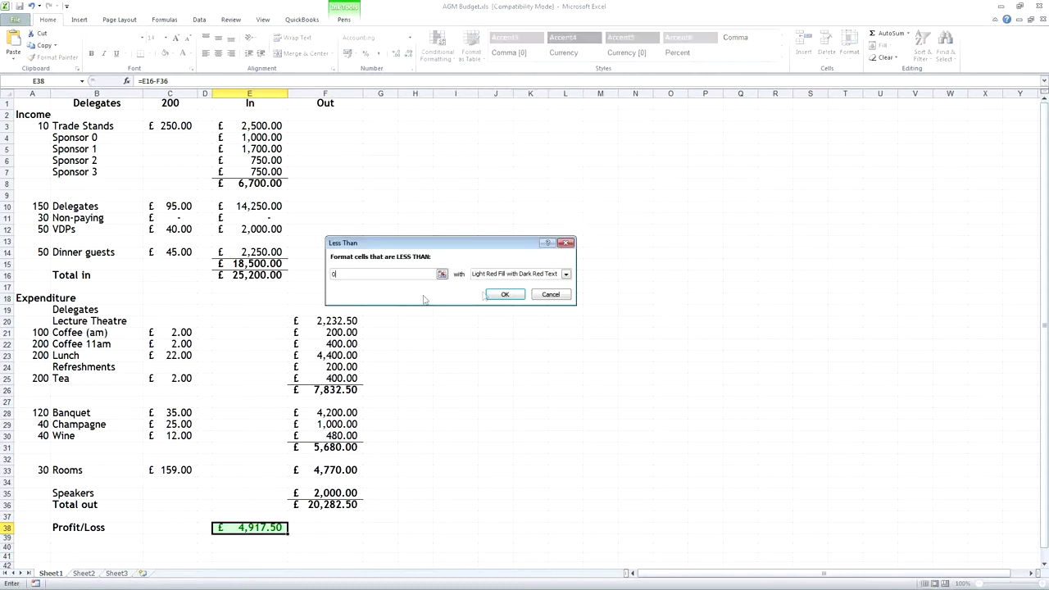
{"action": "left_click", "coordinate": [521, 277]}
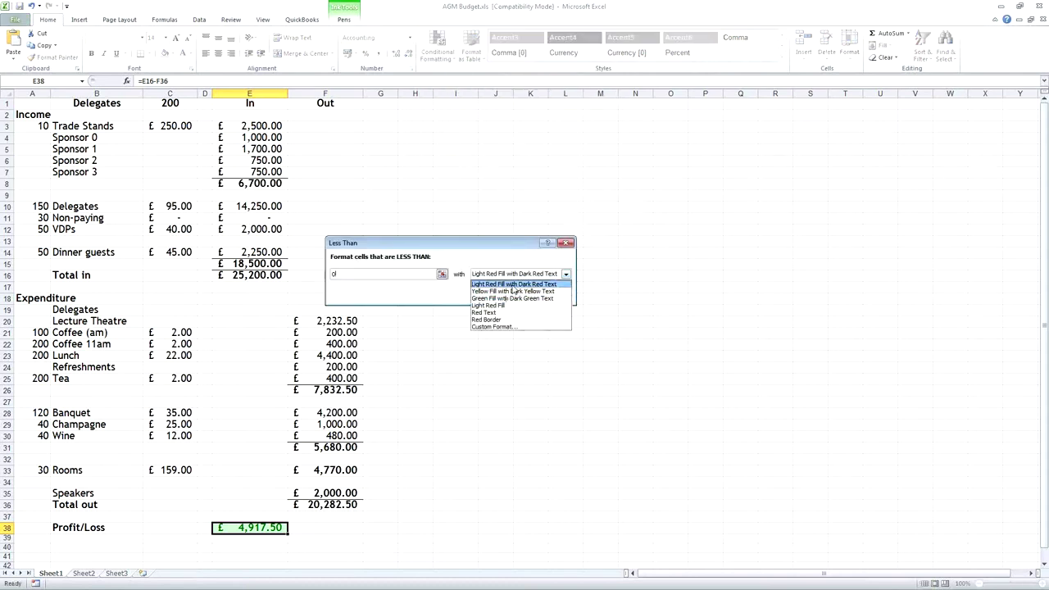
{"action": "left_click", "coordinate": [514, 285]}
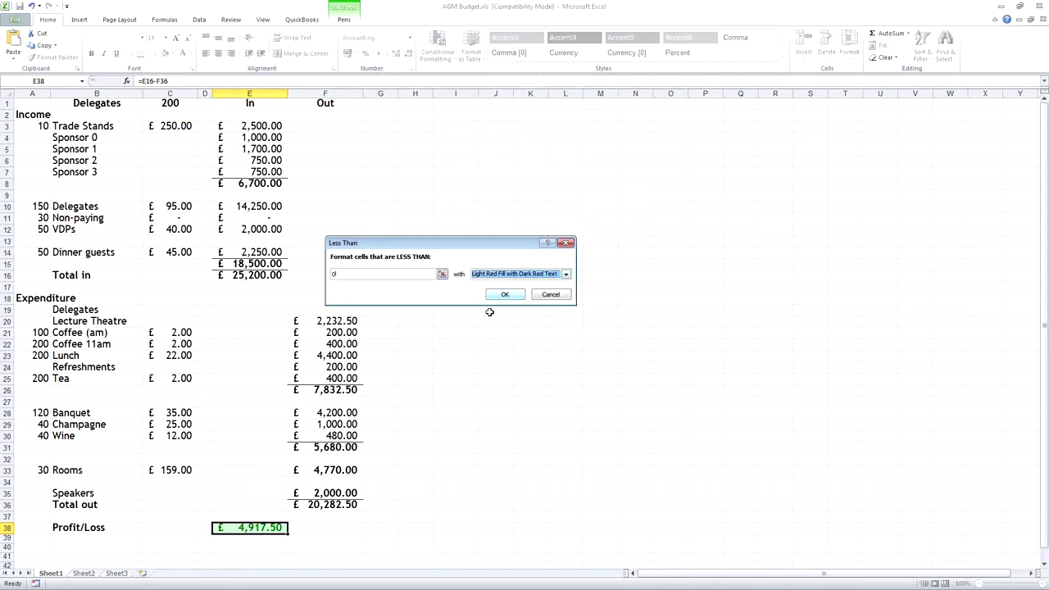
{"action": "key", "text": "Return"}
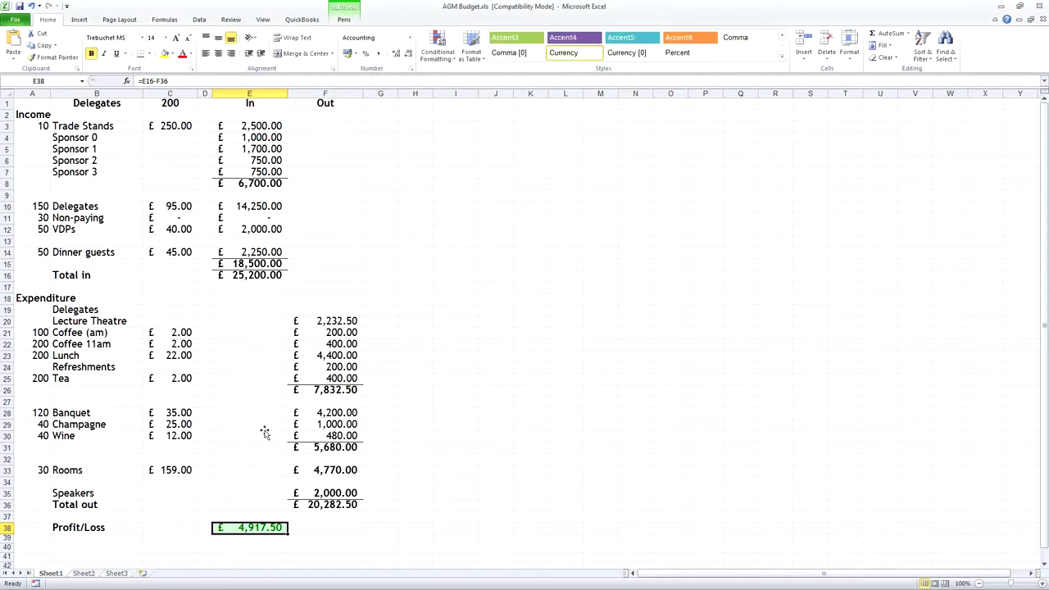
{"action": "left_click", "coordinate": [263, 425]}
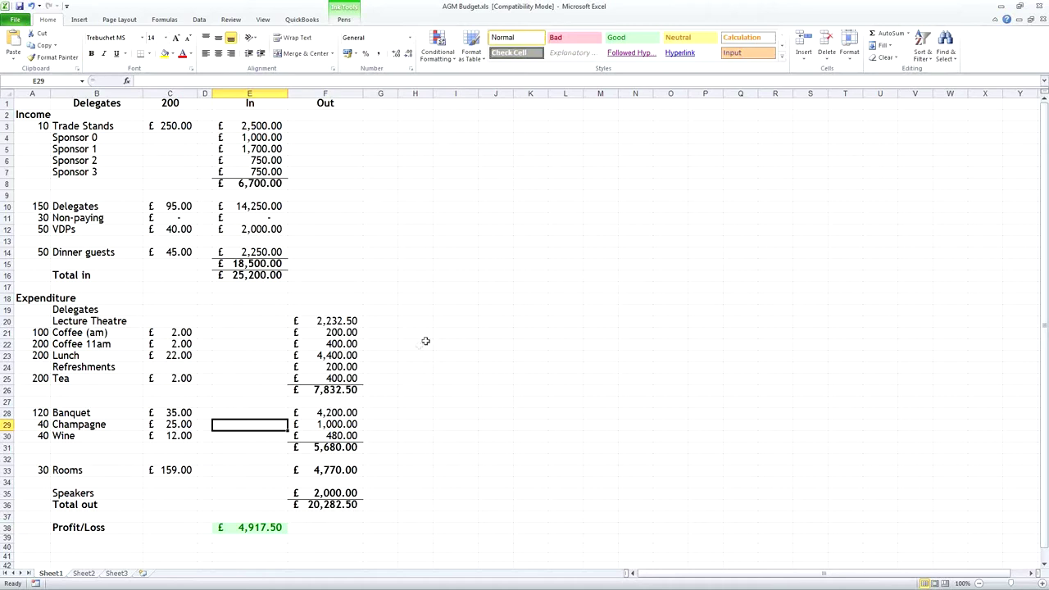
Step: Set the Sponsor 1 income to -20000 to test the loss formatting
{"action": "left_click", "coordinate": [257, 150]}
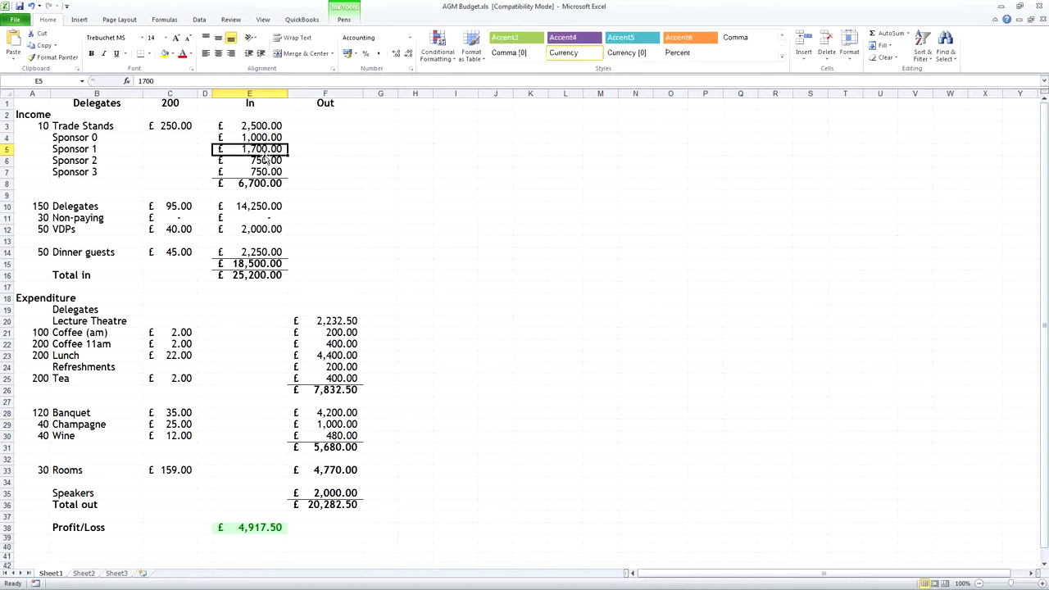
{"action": "type", "text": "-20000"}
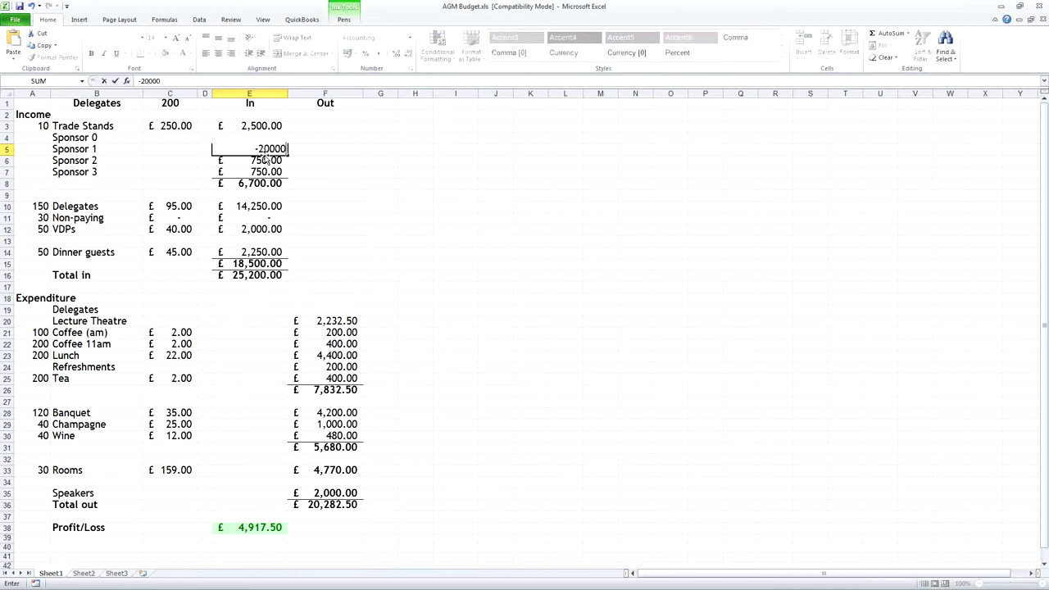
{"action": "key", "text": "Return"}
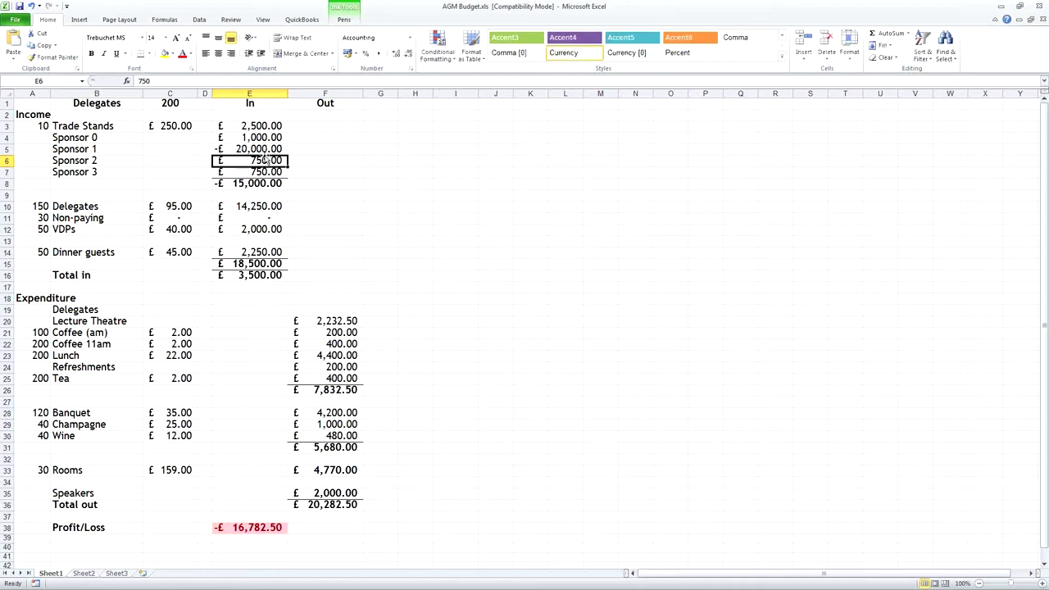
Step: Set the Sponsor 1 income in E5 to 1500
{"action": "key", "text": "Up"}
{"action": "key", "text": "BackSpace"}
{"action": "type", "text": "170"}
{"action": "key", "text": "BackSpace"}
{"action": "key", "text": "BackSpace"}
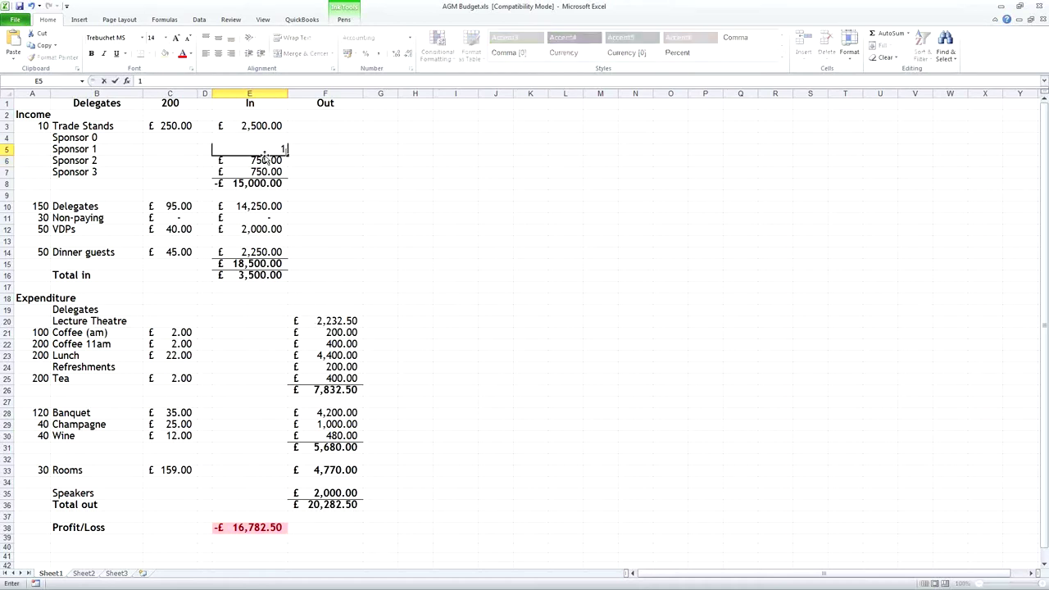
{"action": "type", "text": "500"}
{"action": "key", "text": "Return"}
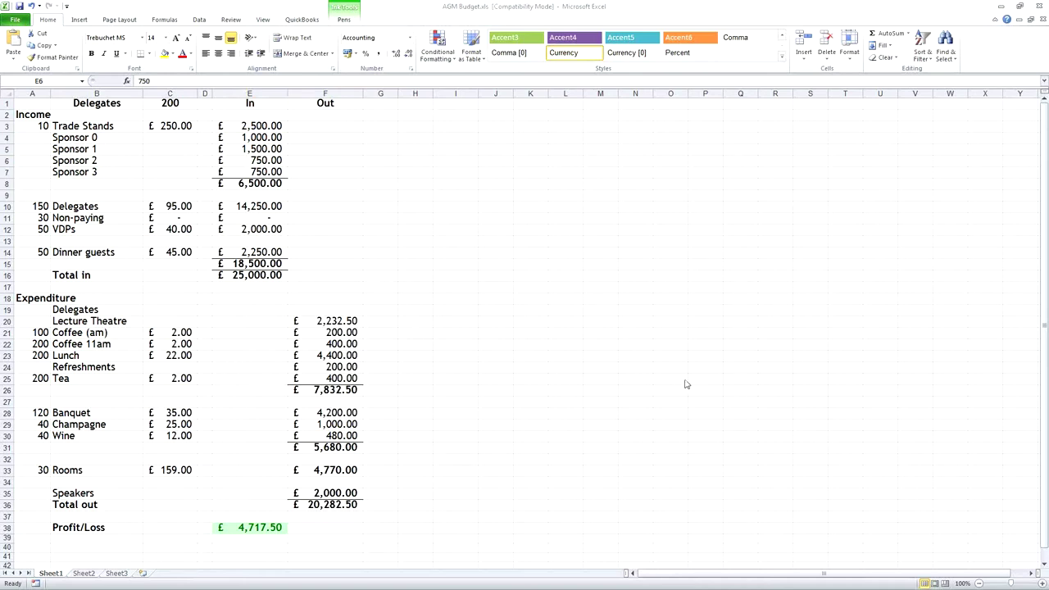
Step: Try Champagne unit prices of 30 and 35 in C29, keeping 35
{"action": "left_click", "coordinate": [174, 426]}
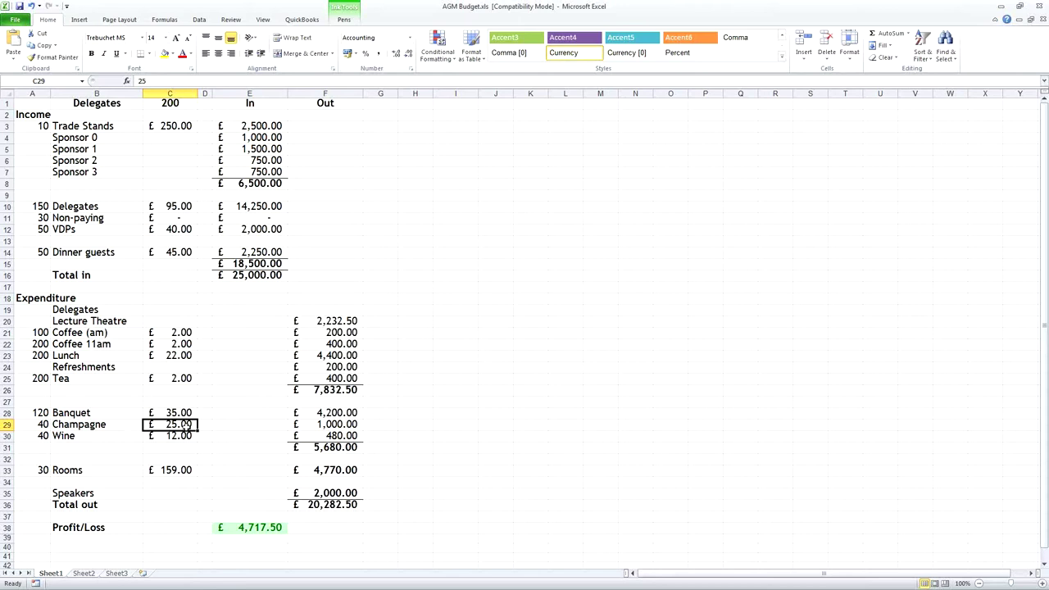
{"action": "type", "text": "30"}
{"action": "key", "text": "Return"}
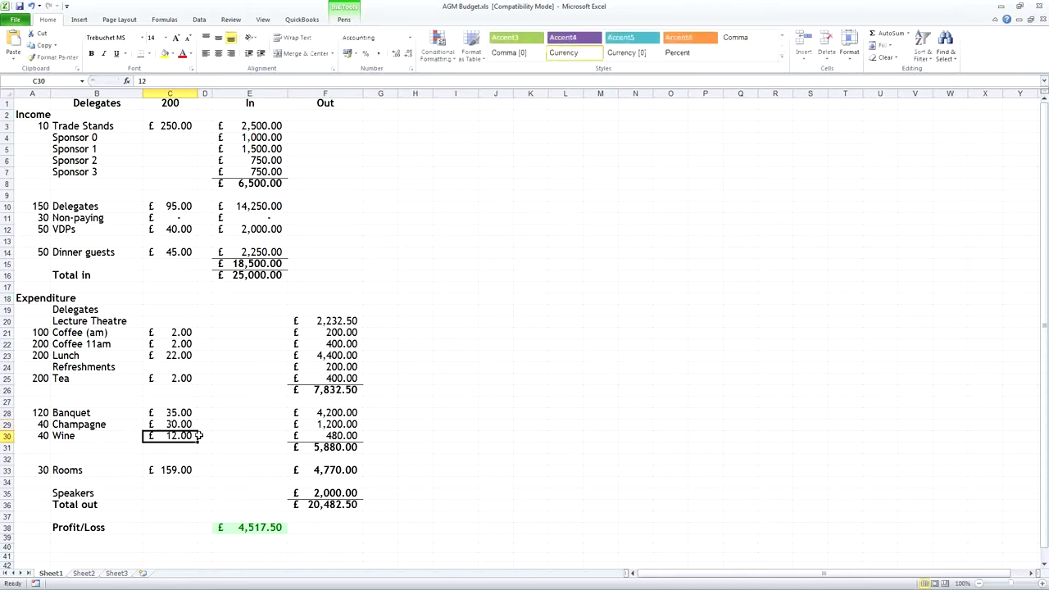
{"action": "key", "text": "Up"}
{"action": "type", "text": "35"}
{"action": "key", "text": "Return"}
{"action": "key", "text": "Up"}
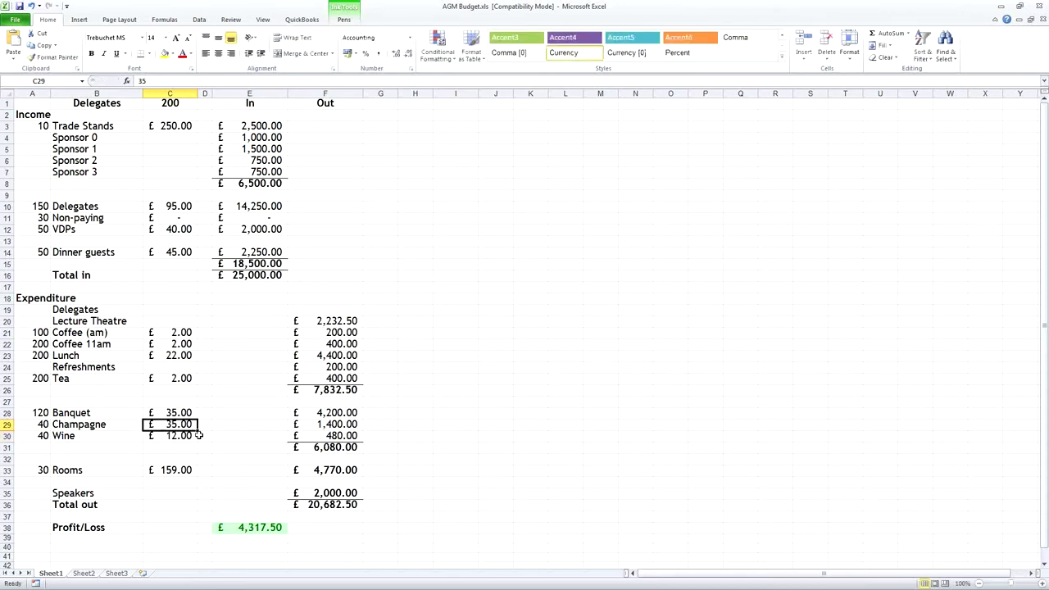
Step: Use Goal Seek to bring the Profit/Loss amount in E38 to 0 by changing the Champagne price in C29
{"action": "left_click", "coordinate": [199, 20]}
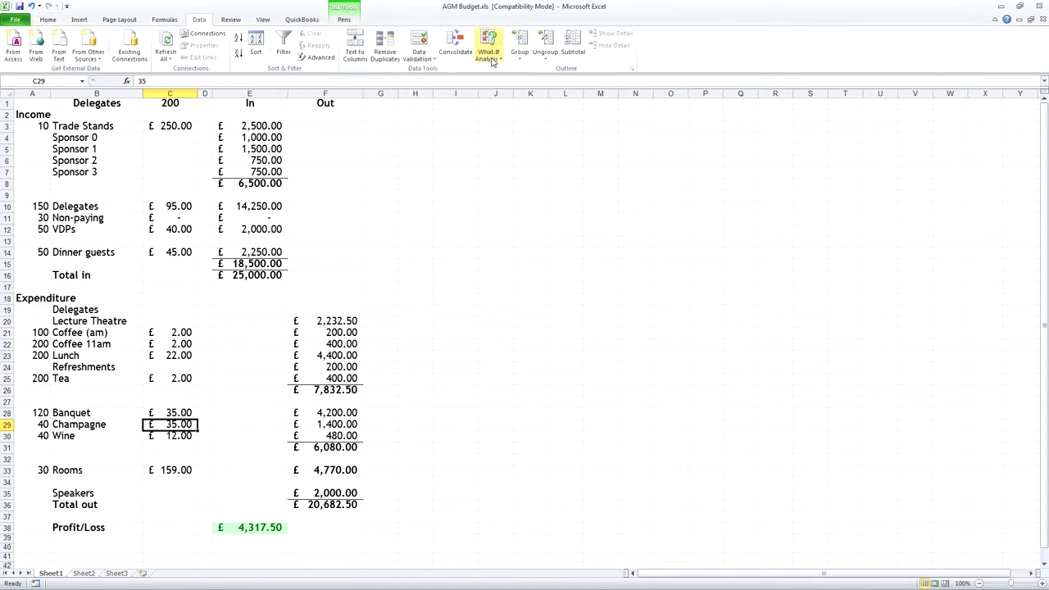
{"action": "left_click", "coordinate": [493, 60]}
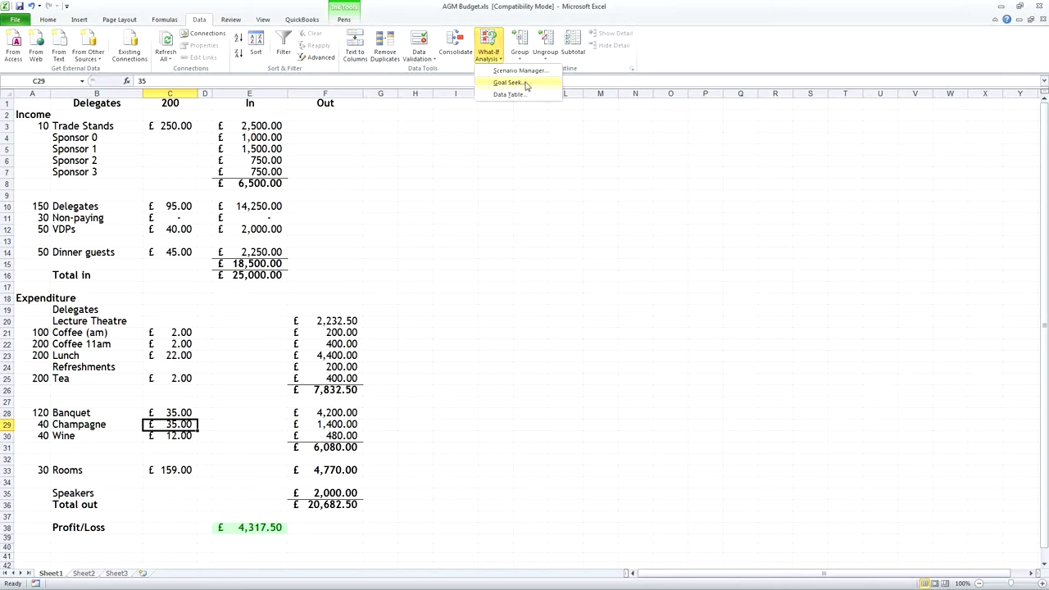
{"action": "left_click", "coordinate": [525, 85]}
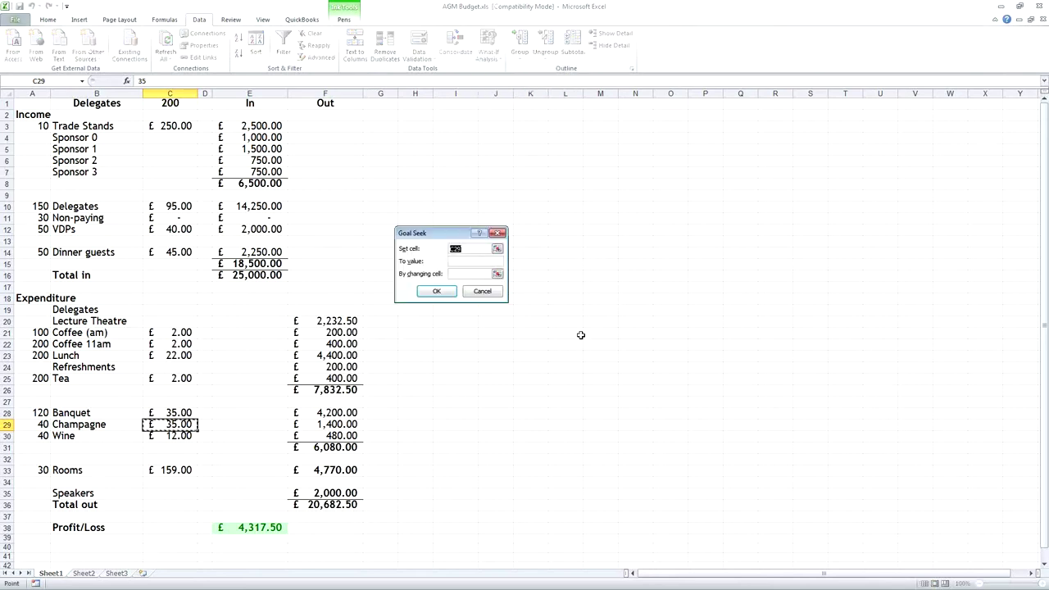
{"action": "left_click", "coordinate": [264, 529]}
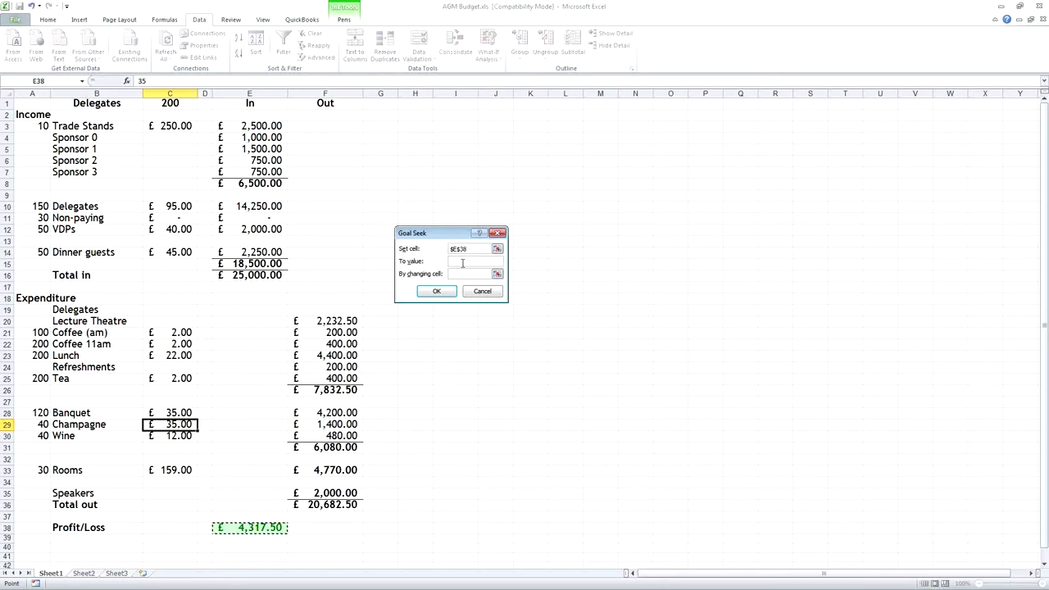
{"action": "left_click", "coordinate": [462, 262]}
{"action": "type", "text": "0"}
{"action": "key", "text": "Tab"}
{"action": "type", "text": "$C$29"}
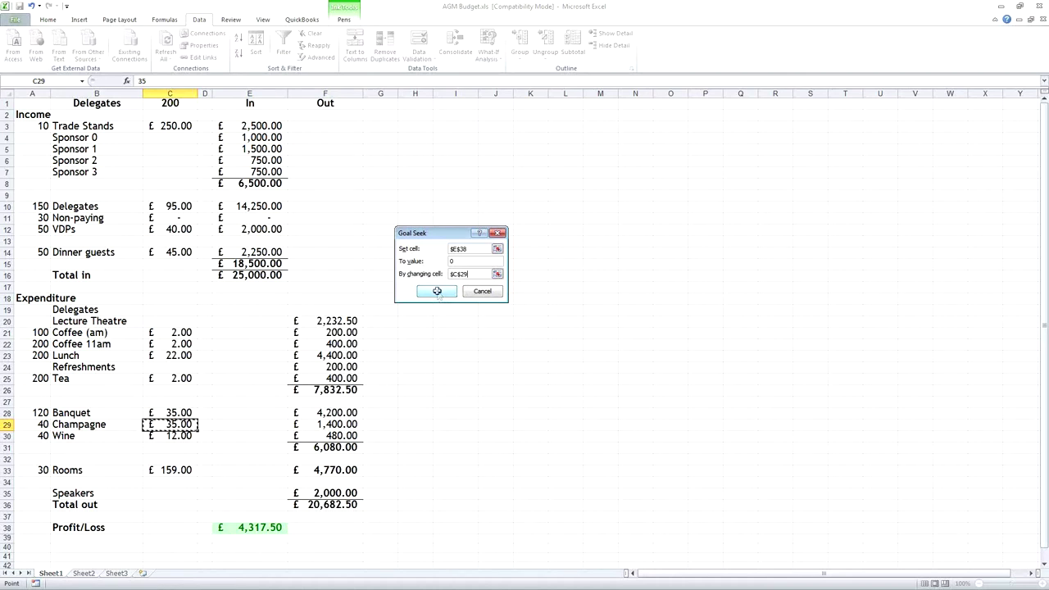
{"action": "left_click", "coordinate": [437, 293]}
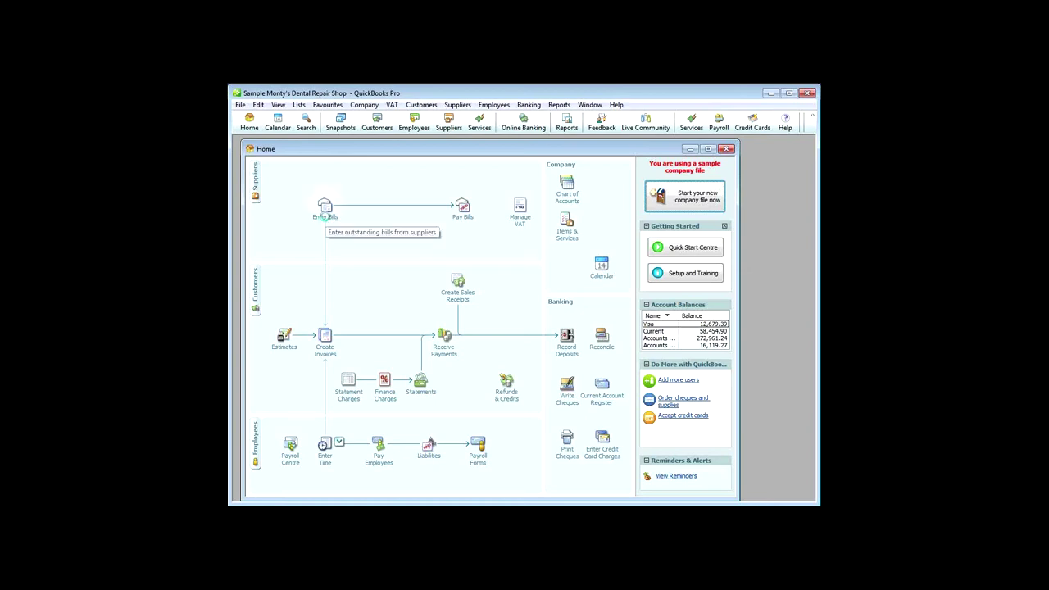
Step: Switch to QuickBooks and start a supplier bill for Henry Schein, quick-adding it as a new supplier
{"action": "left_click", "coordinate": [323, 209]}
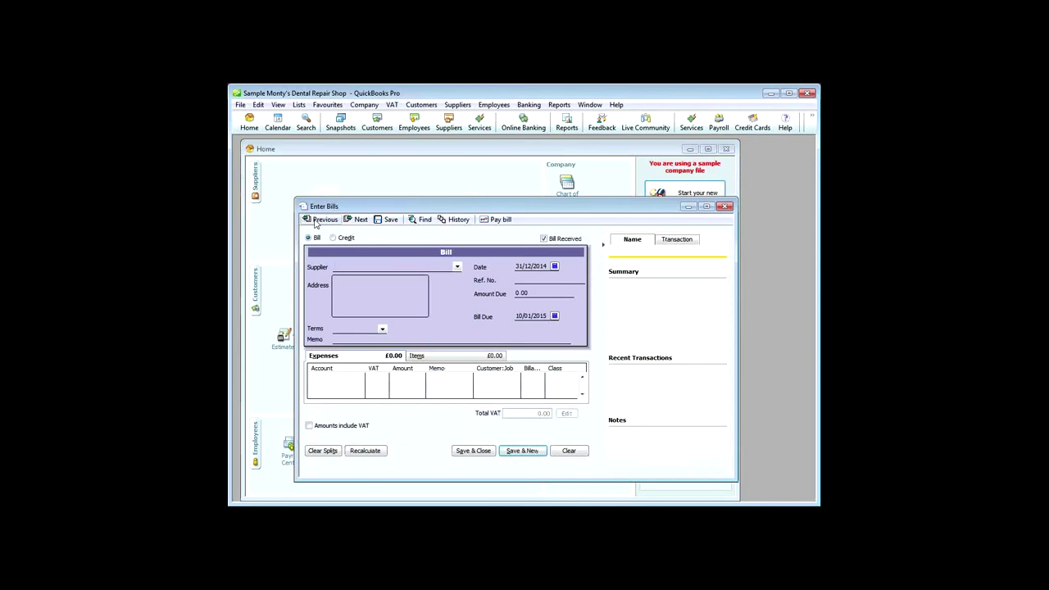
{"action": "type", "text": "Hen"}
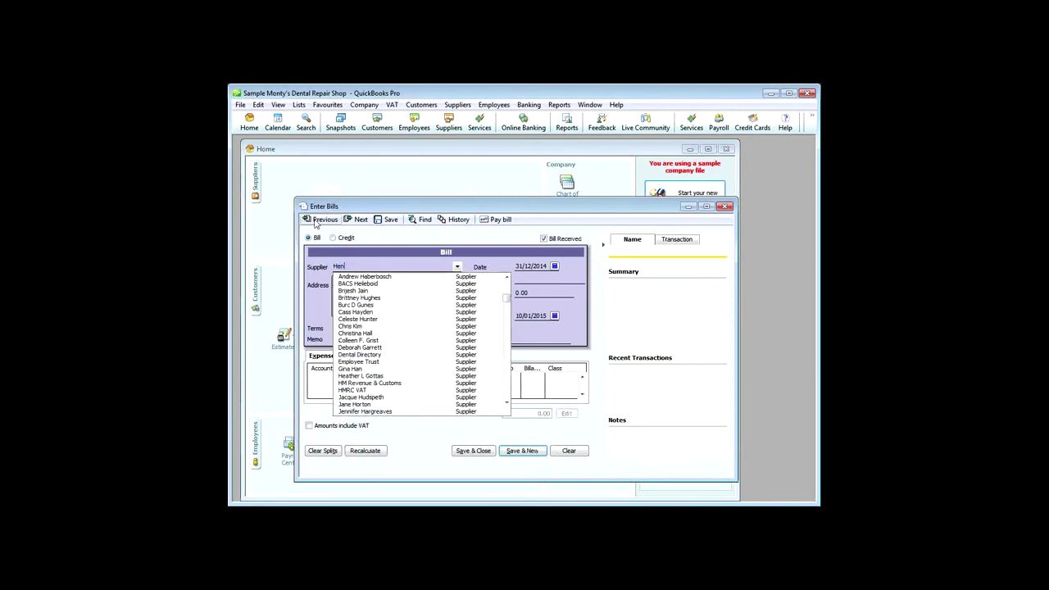
{"action": "type", "text": "ry Schein"}
{"action": "key", "text": "Tab"}
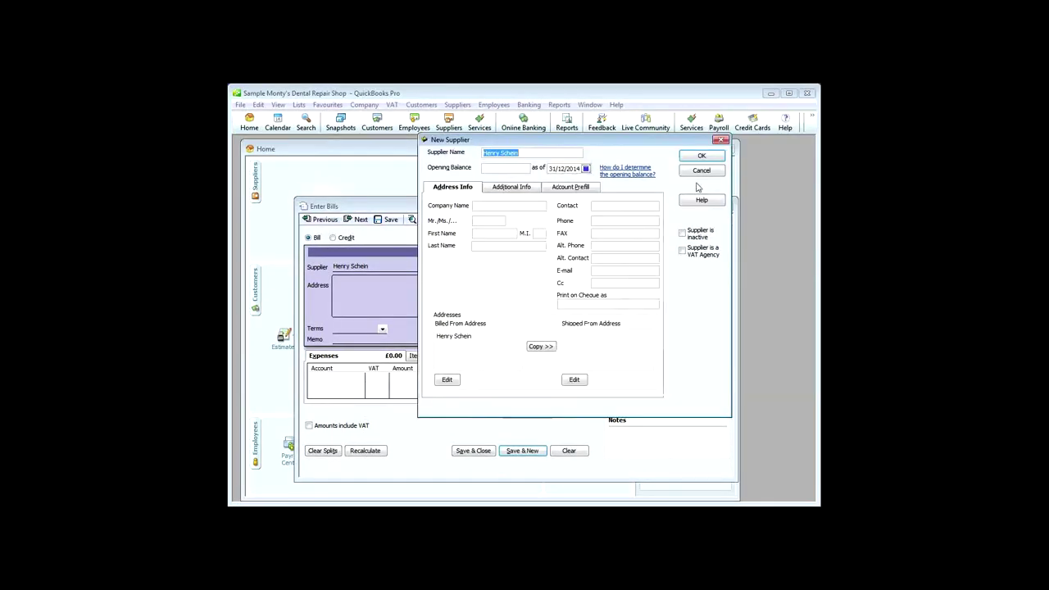
{"action": "left_click", "coordinate": [701, 171]}
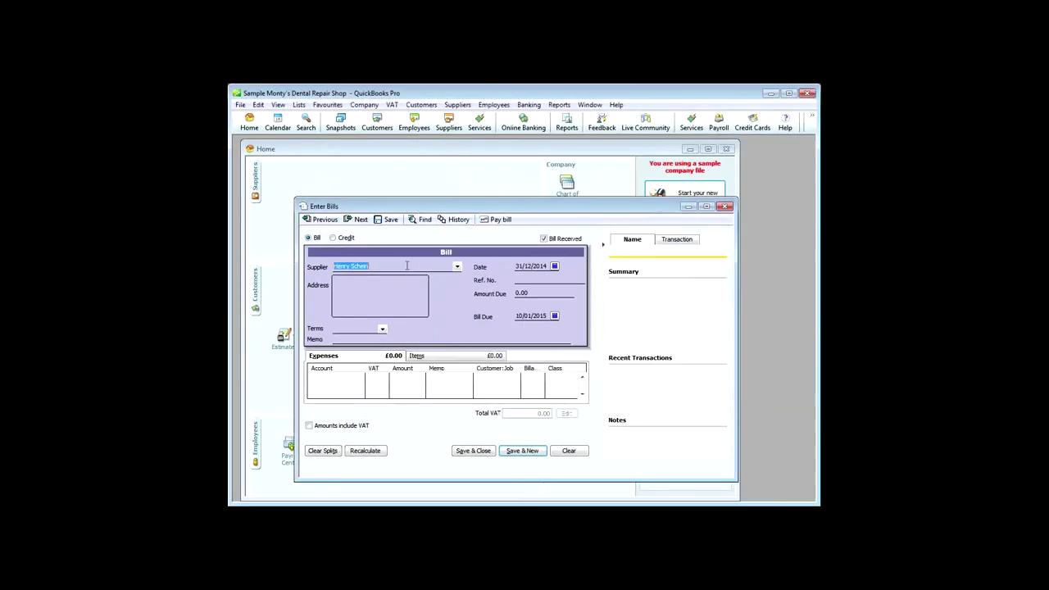
{"action": "key", "text": "Tab"}
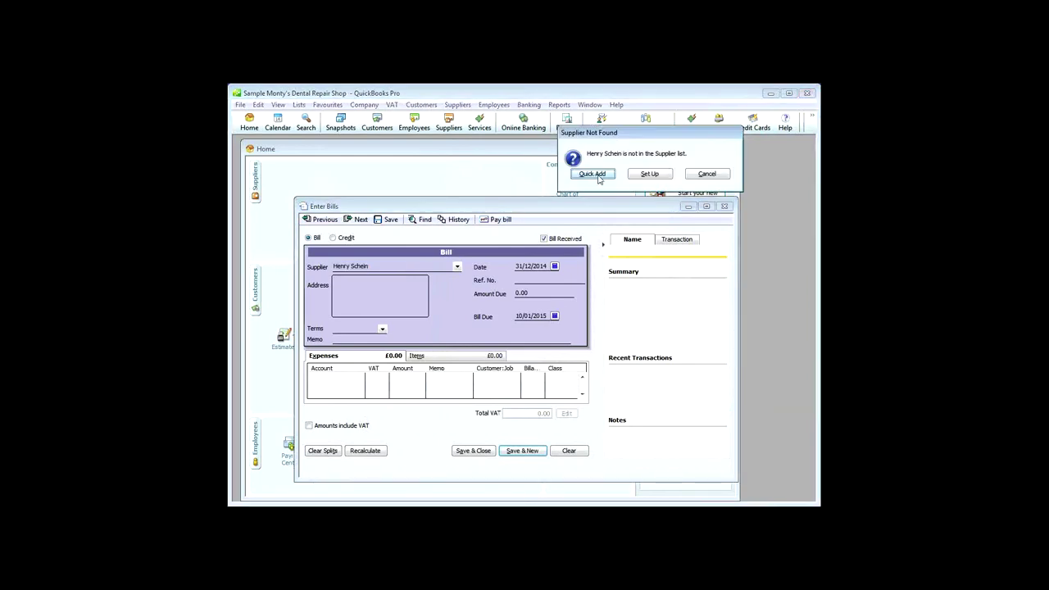
{"action": "left_click", "coordinate": [593, 173]}
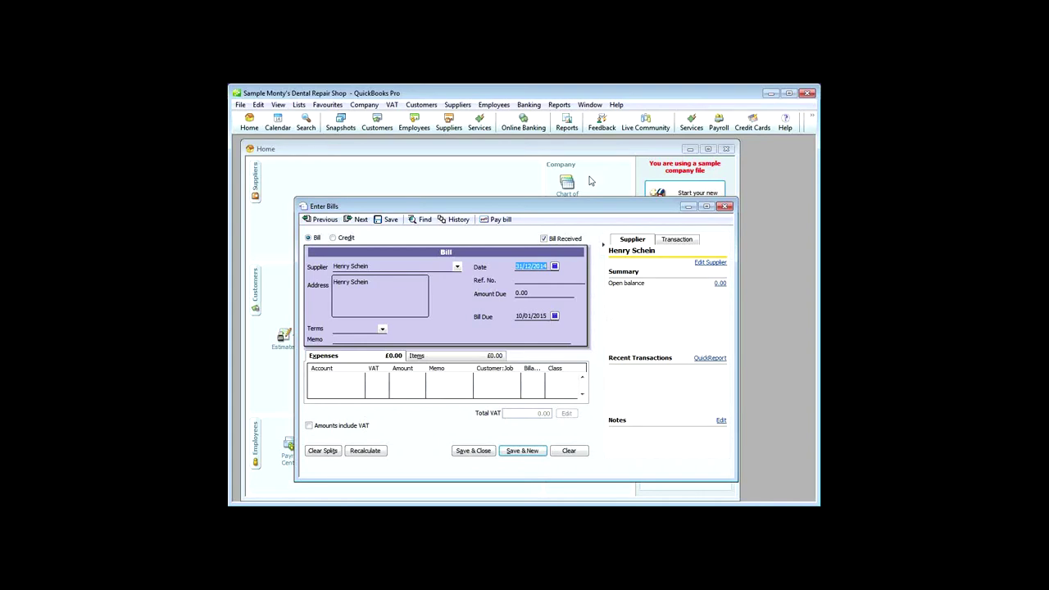
Step: Enter an amount due of 1000 on the bill and assign the expense line to the Materials account
{"action": "left_click", "coordinate": [533, 293]}
{"action": "type", "text": "1000"}
{"action": "key", "text": "Tab"}
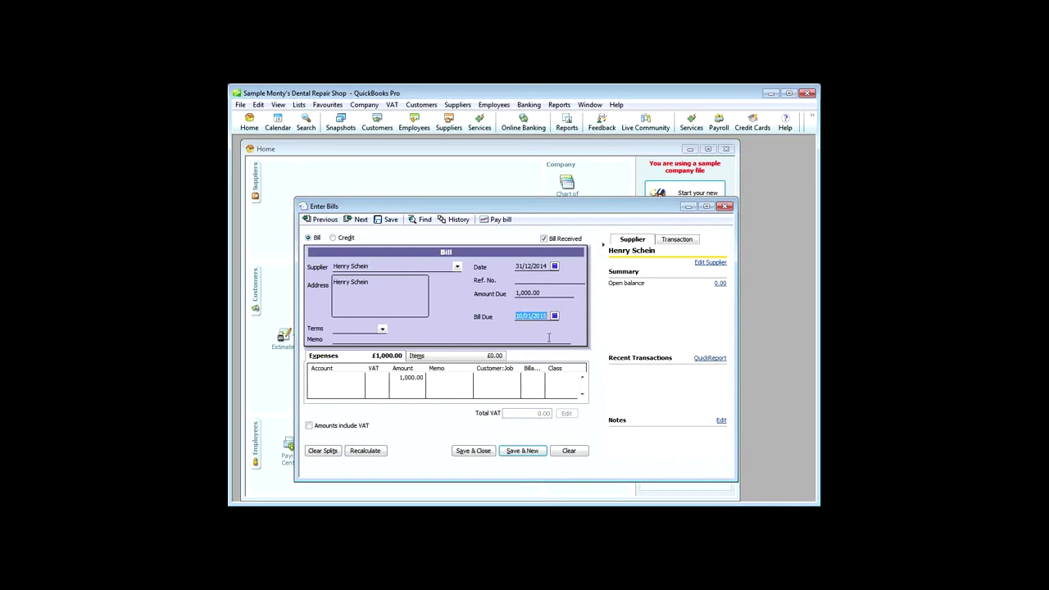
{"action": "left_click", "coordinate": [358, 379]}
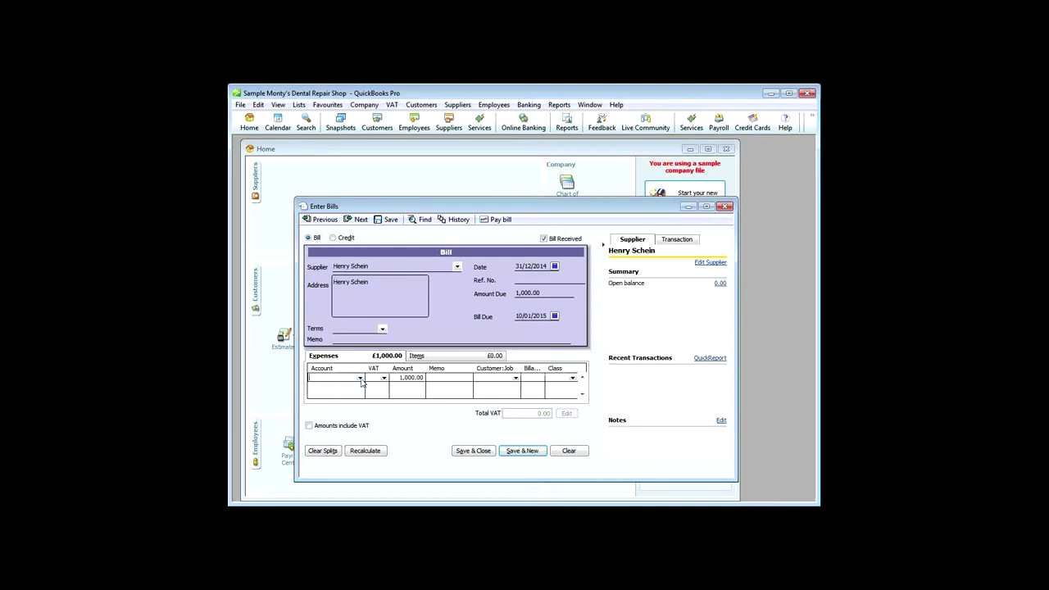
{"action": "left_click", "coordinate": [360, 379]}
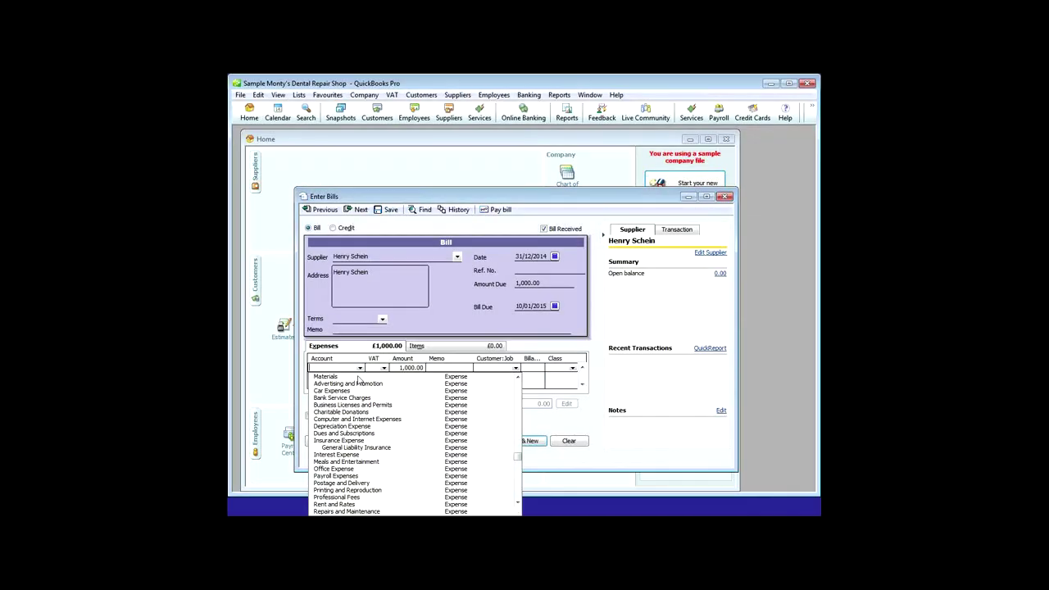
{"action": "left_click", "coordinate": [328, 376]}
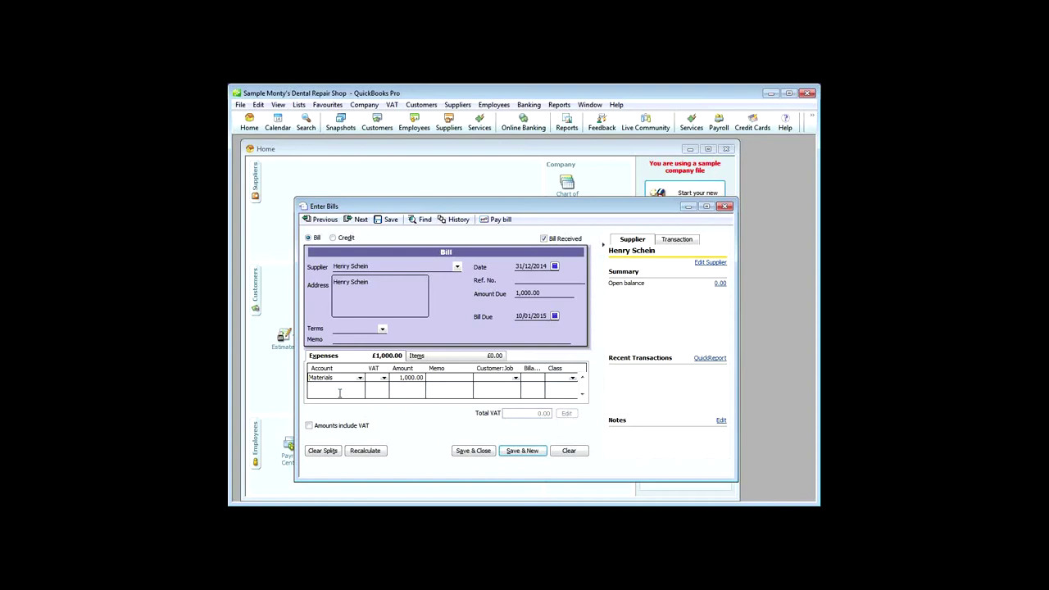
{"action": "left_click", "coordinate": [481, 455]}
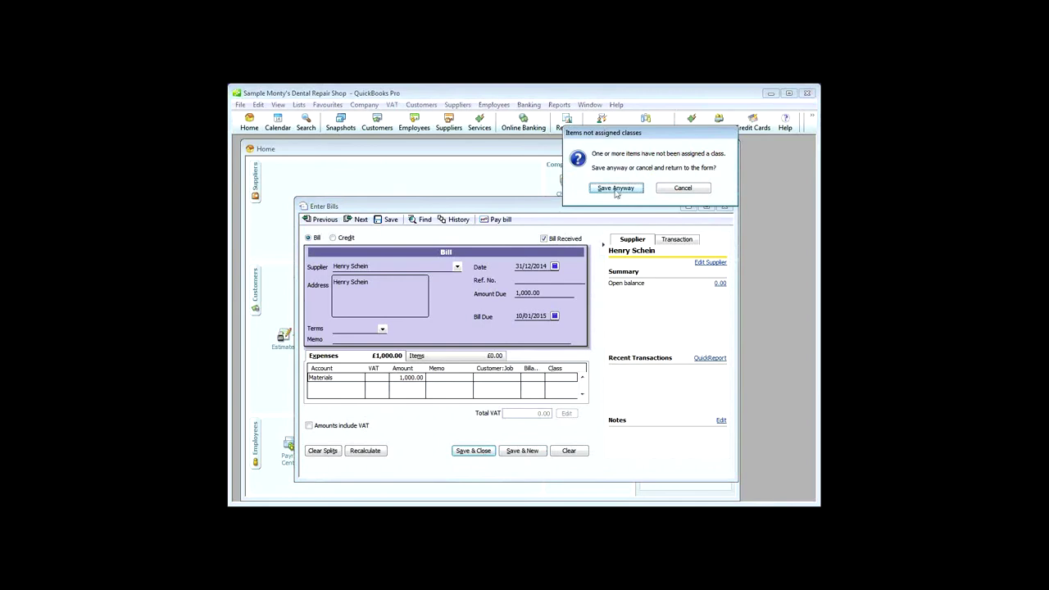
{"action": "left_click_drag", "start_coordinate": [655, 141], "coordinate": [532, 247]}
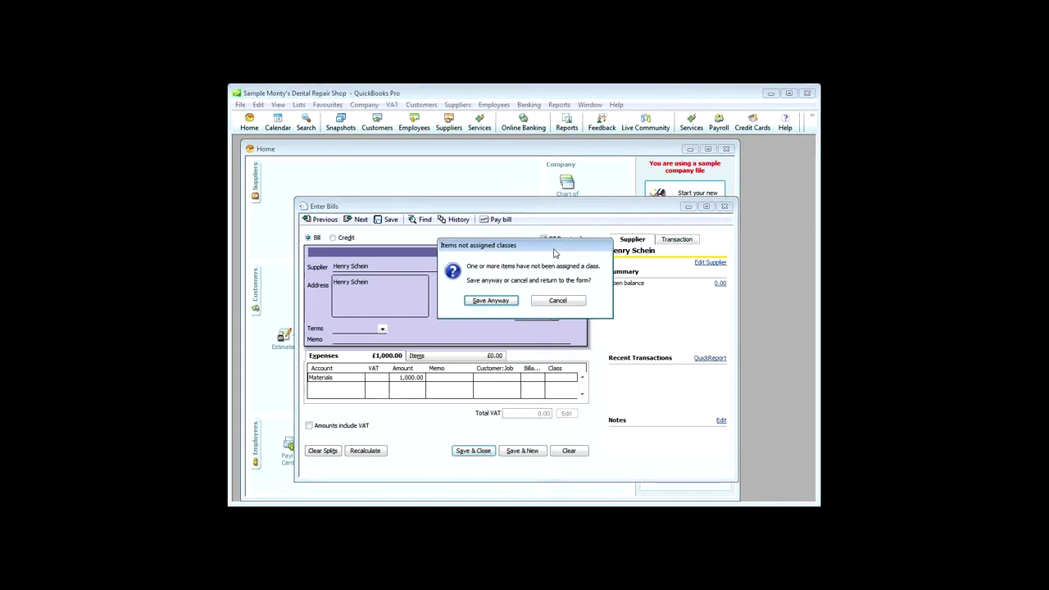
{"action": "left_click", "coordinate": [558, 303]}
Step: Create a new class named NHS for the Materials expense line, and save and close the bill
{"action": "left_click", "coordinate": [573, 379]}
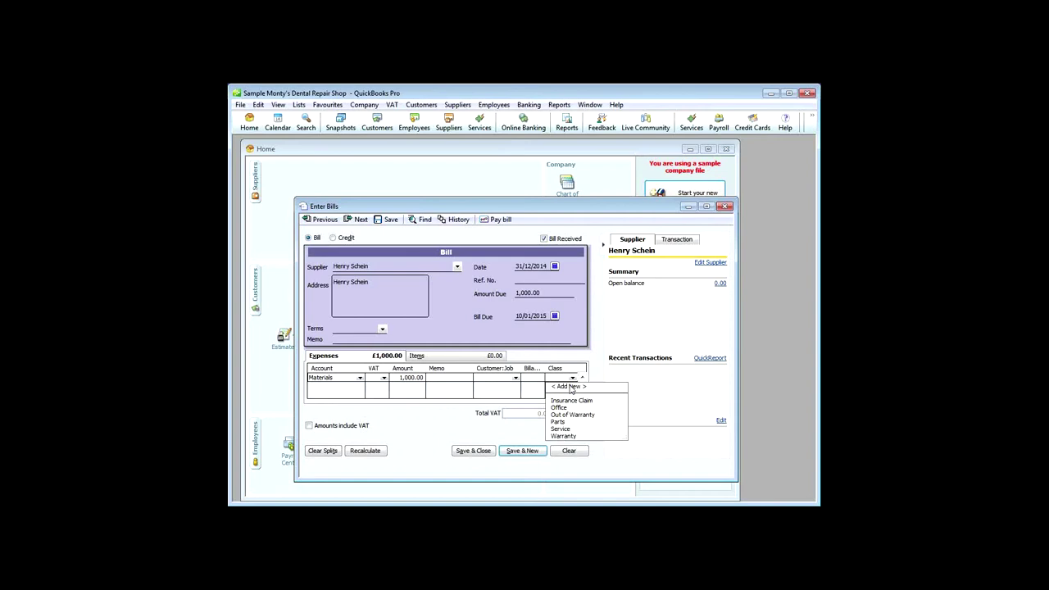
{"action": "left_click", "coordinate": [570, 386]}
{"action": "type", "text": "NHS"}
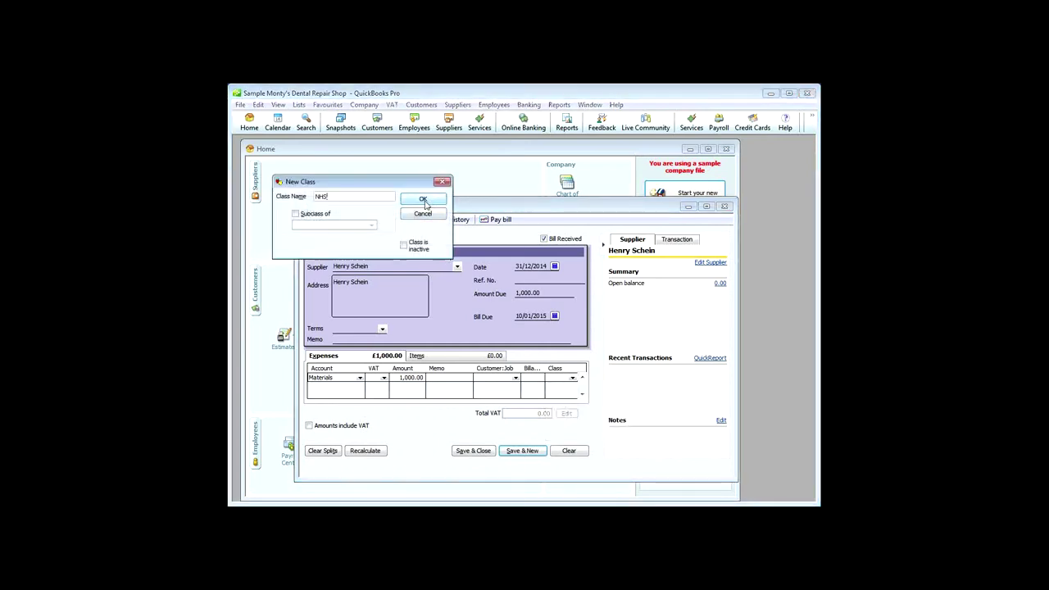
{"action": "left_click", "coordinate": [423, 200]}
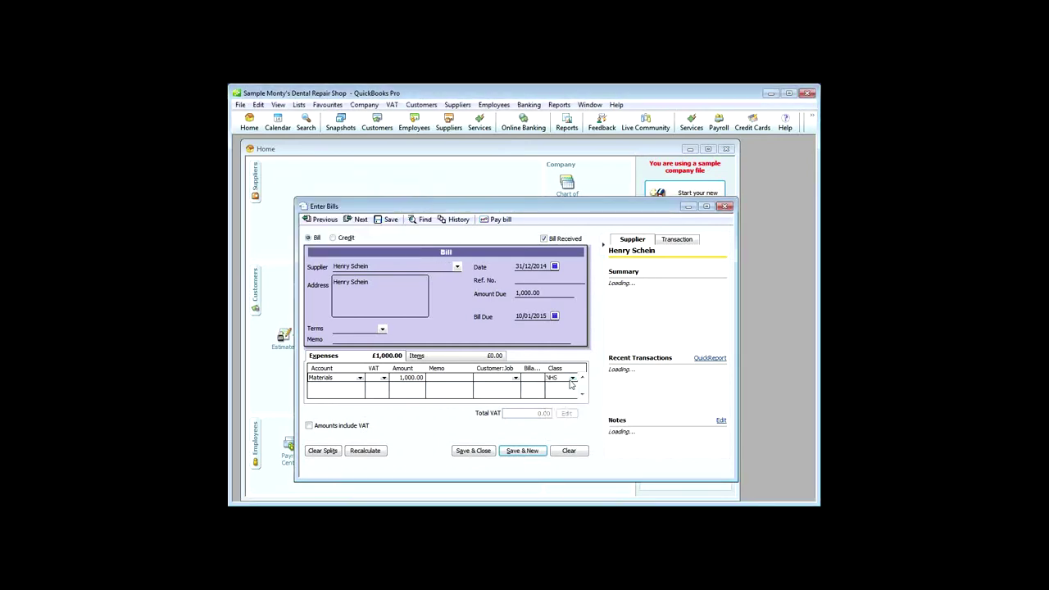
{"action": "left_click", "coordinate": [476, 450]}
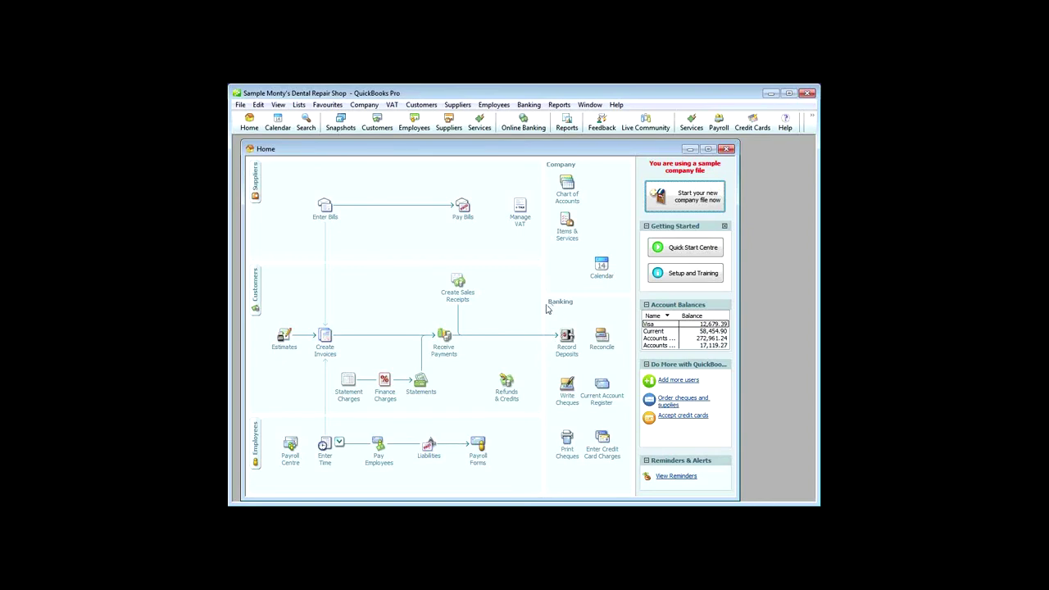
Step: Mark the Dental Directory and Henry Schein bills for payment, and leave without recording the payments
{"action": "left_click", "coordinate": [462, 210]}
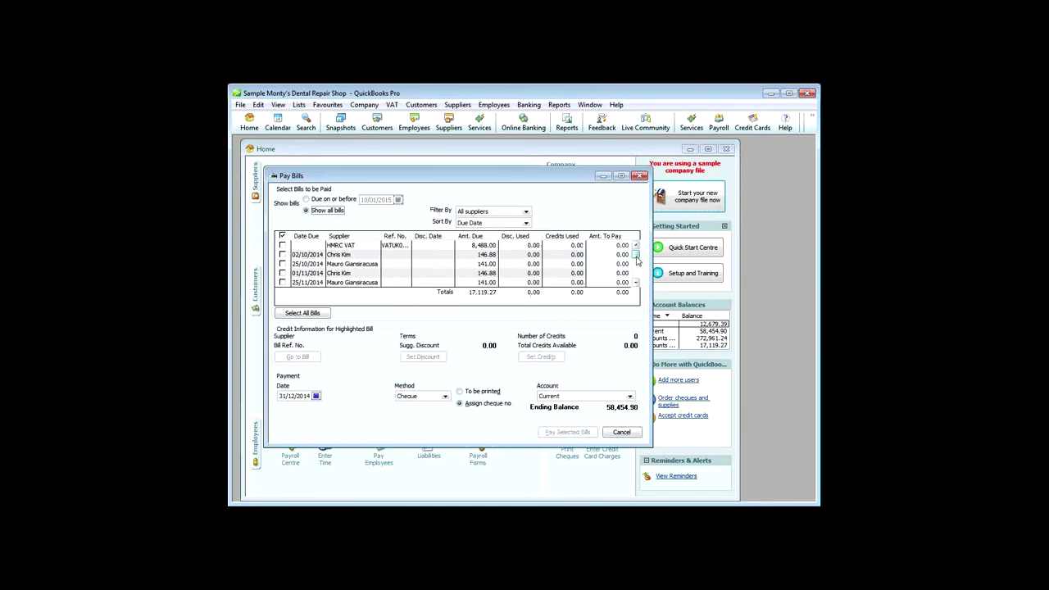
{"action": "scroll", "coordinate": [634, 281], "scroll_direction": "down", "scroll_amount": 3}
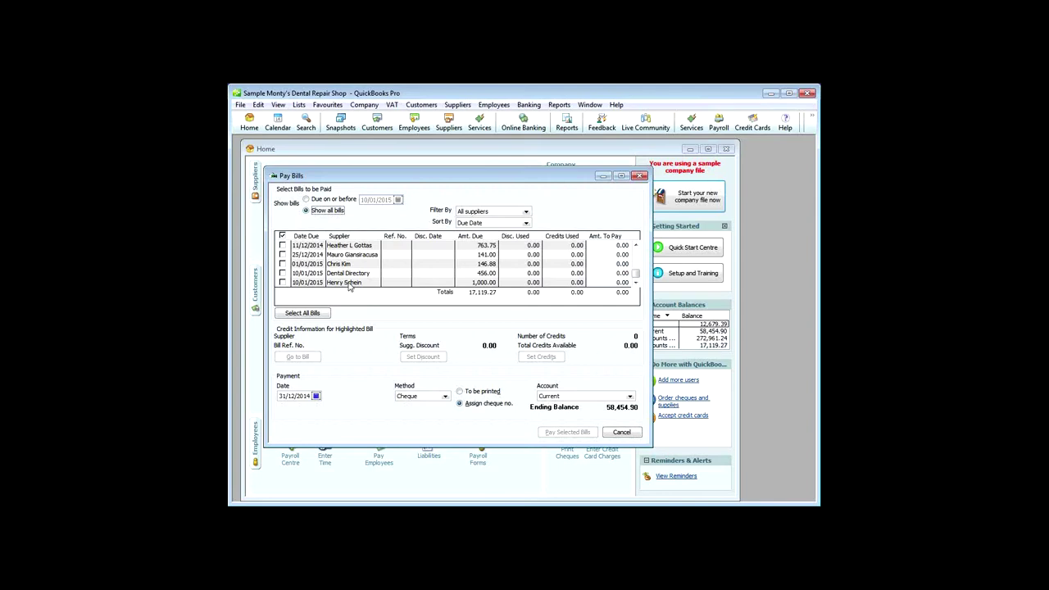
{"action": "left_click", "coordinate": [350, 282]}
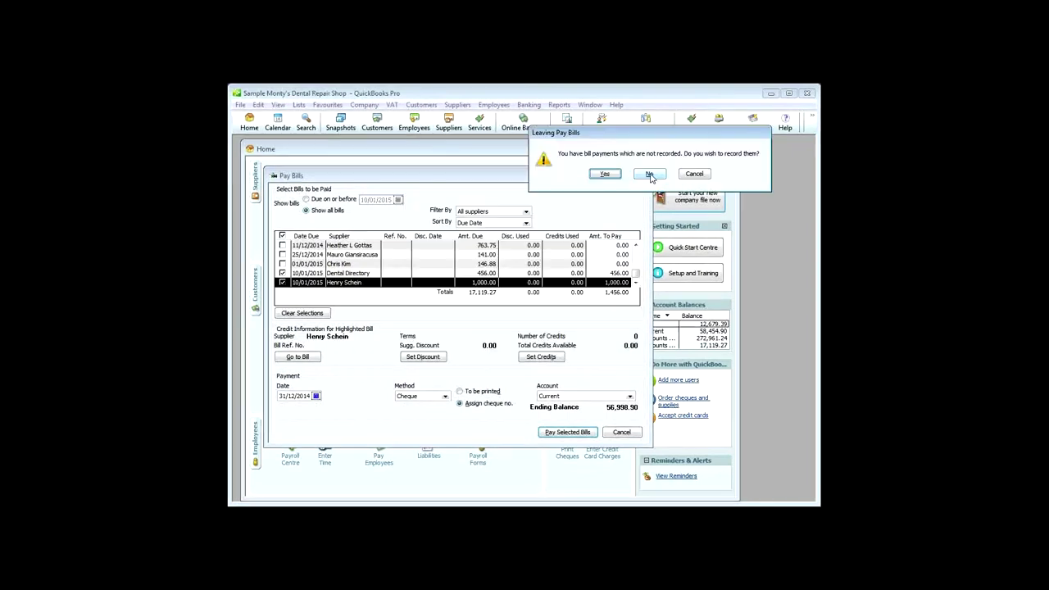
{"action": "left_click", "coordinate": [651, 173]}
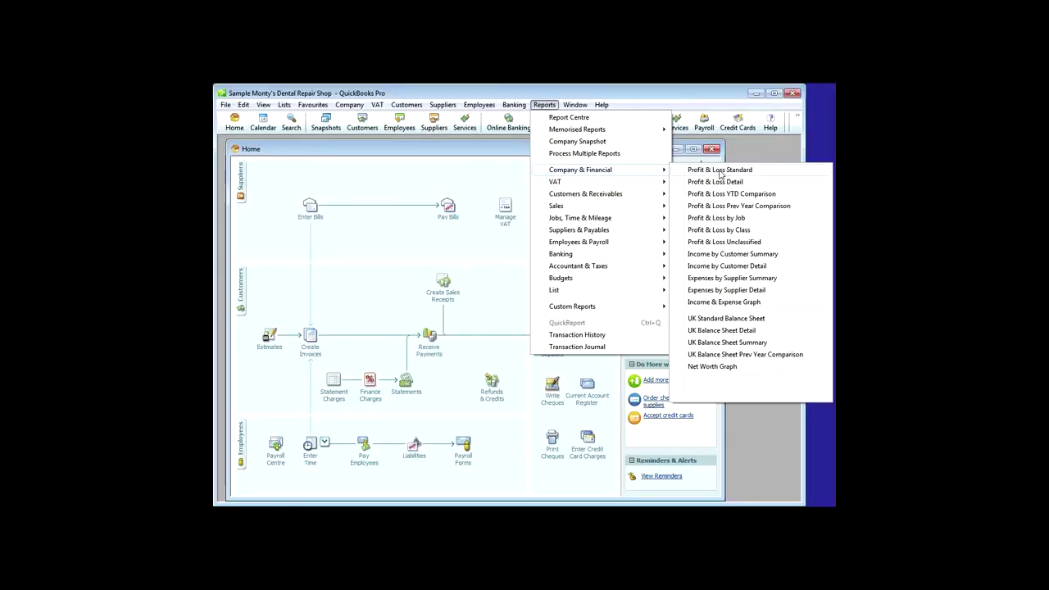
Step: Run the Profit & Loss Standard report for This Financial Year-to-date and examine it from income down to the year's profit
{"action": "left_click", "coordinate": [717, 169]}
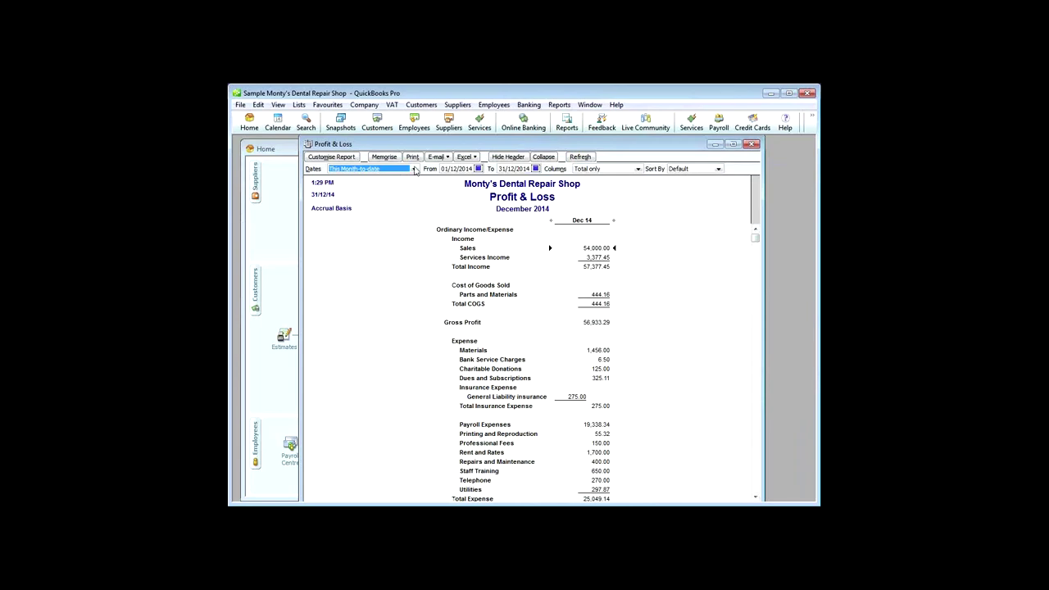
{"action": "left_click", "coordinate": [415, 169]}
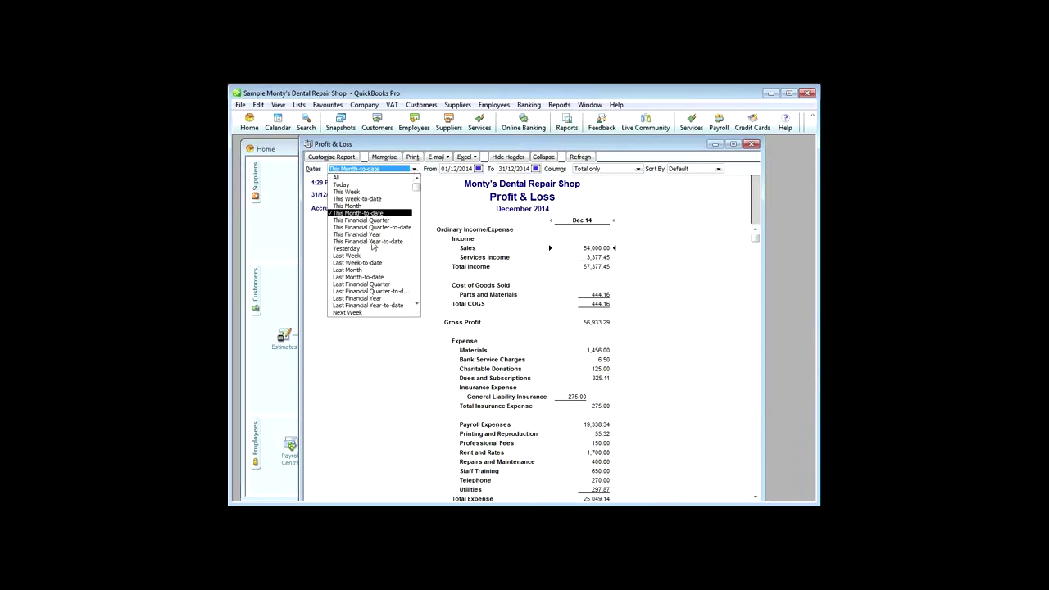
{"action": "left_click", "coordinate": [367, 240]}
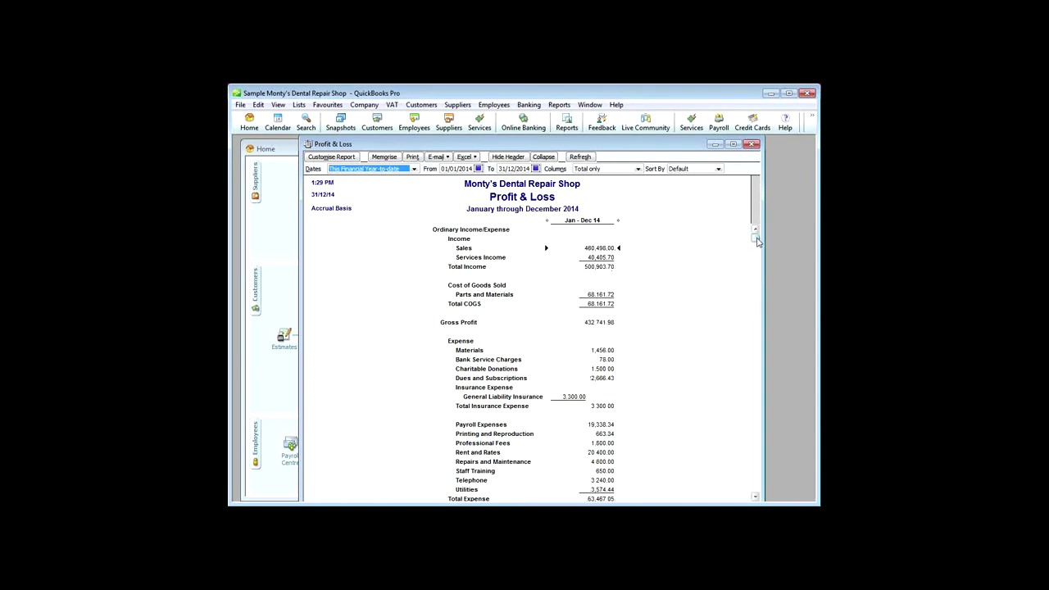
{"action": "left_click_drag", "start_coordinate": [757, 241], "coordinate": [754, 491]}
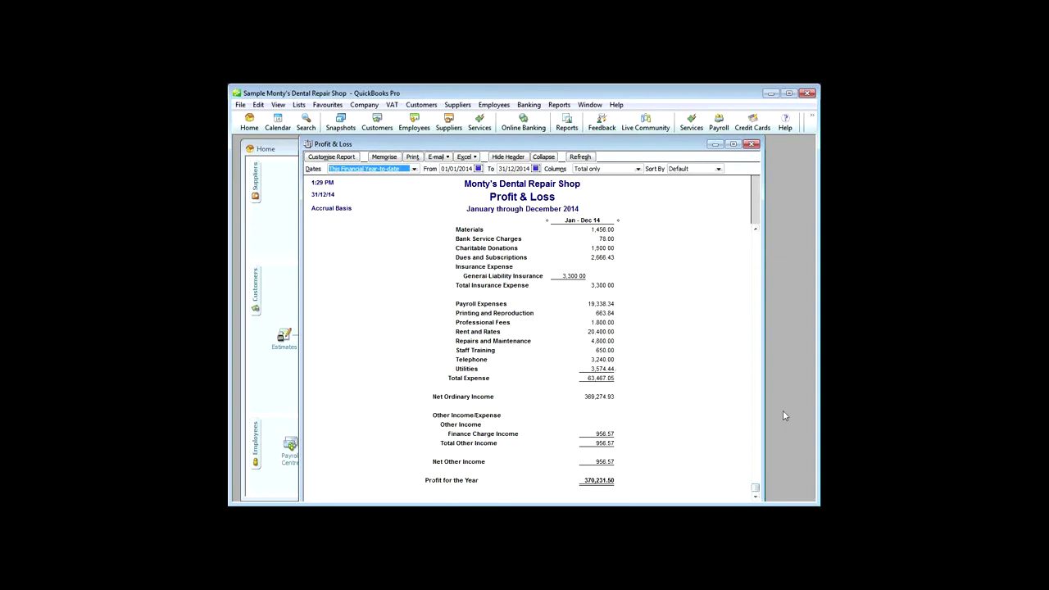
{"action": "scroll", "coordinate": [782, 416], "scroll_direction": "up", "scroll_amount": 4}
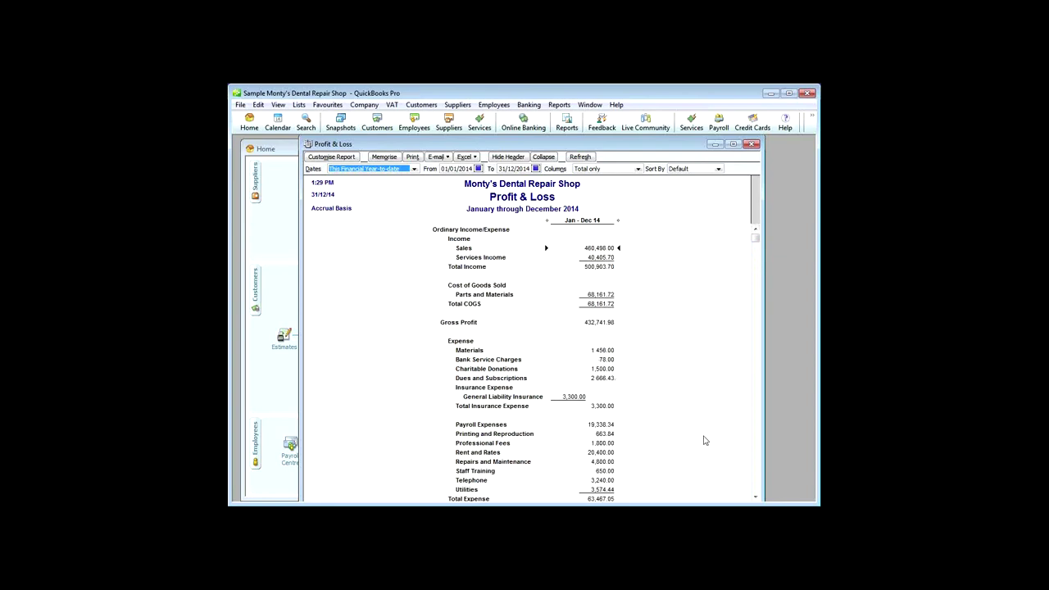
{"action": "left_click", "coordinate": [757, 487]}
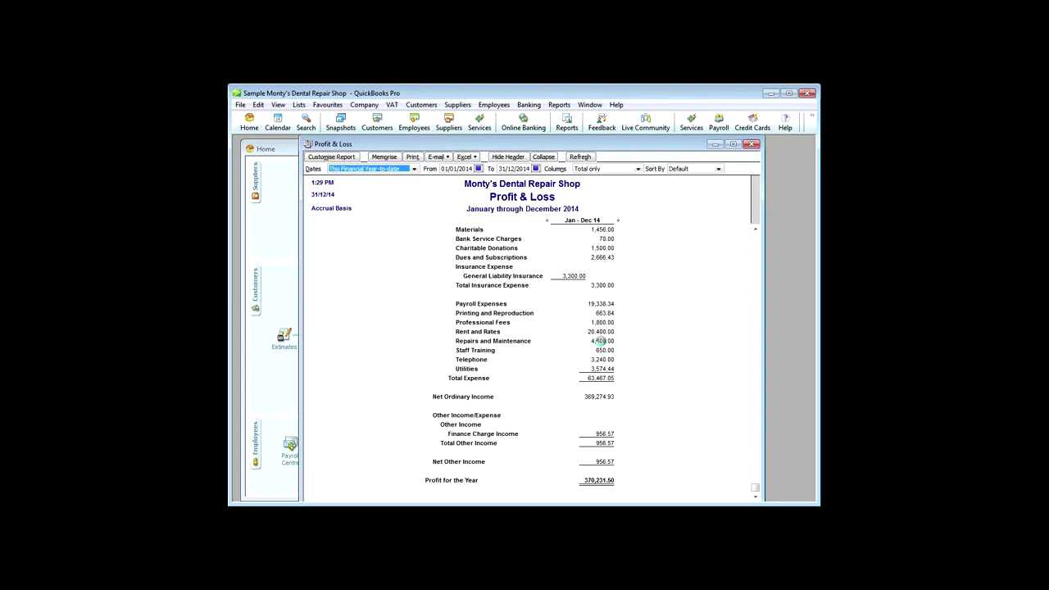
Step: Examine the transactions behind Repairs and Maintenance and Profit for the Year, and close the Profit & Loss report without memorising it
{"action": "double_click", "coordinate": [601, 340]}
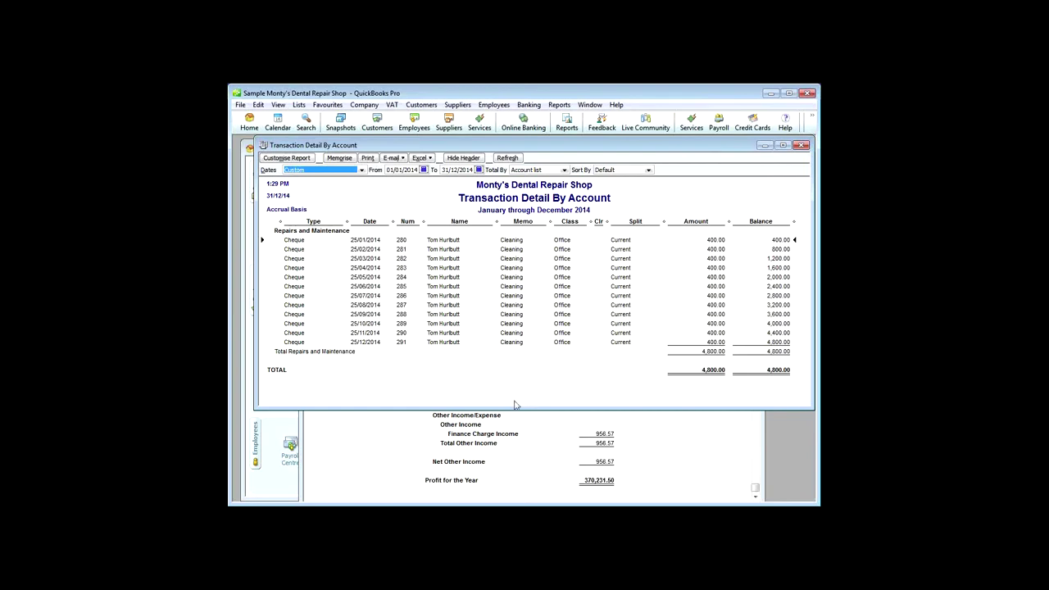
{"action": "left_click", "coordinate": [802, 148]}
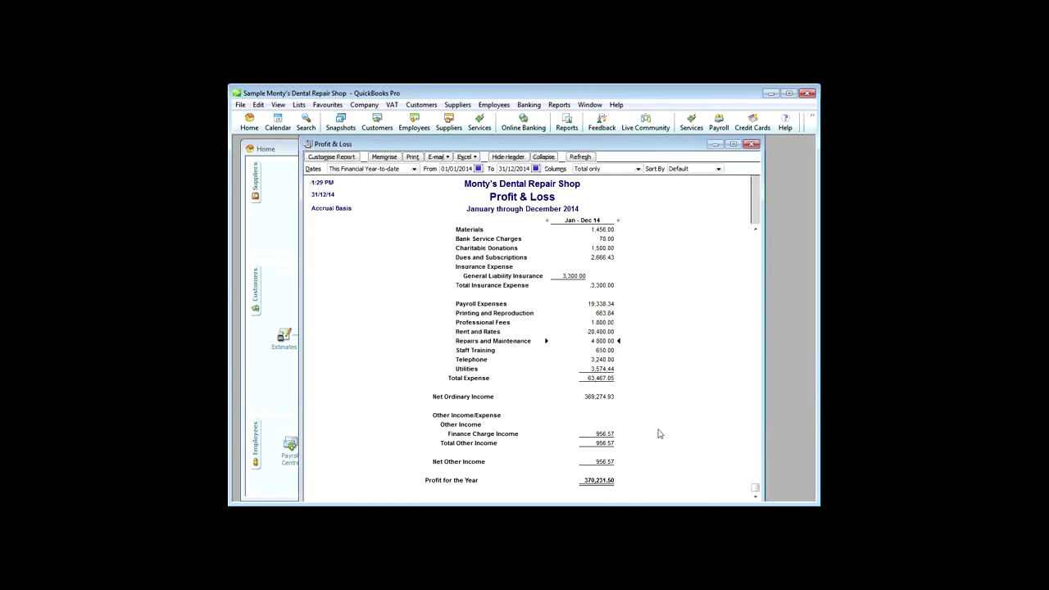
{"action": "double_click", "coordinate": [599, 482]}
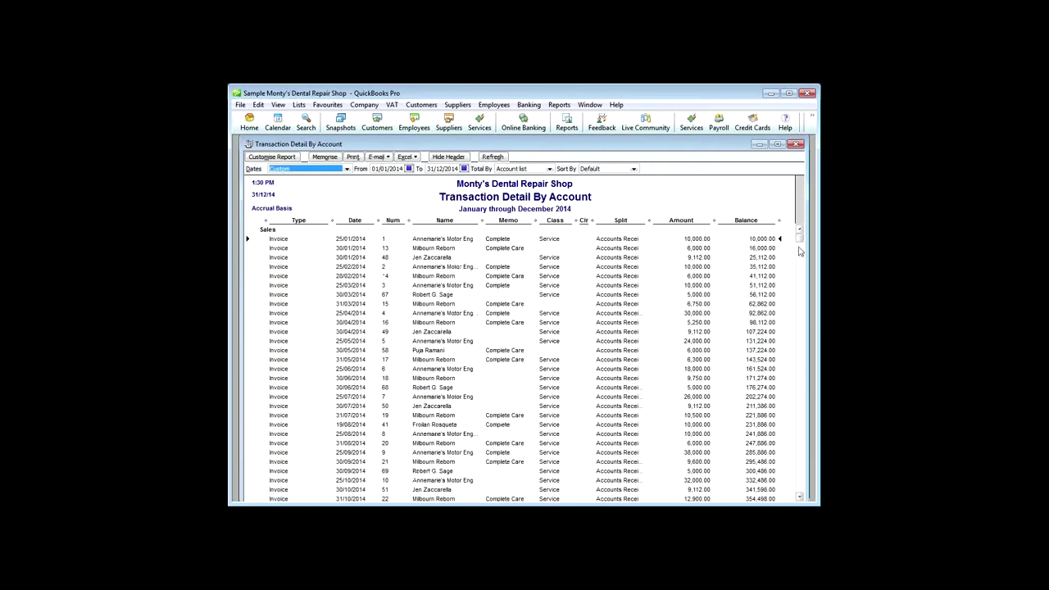
{"action": "left_click_drag", "start_coordinate": [799, 237], "coordinate": [803, 354]}
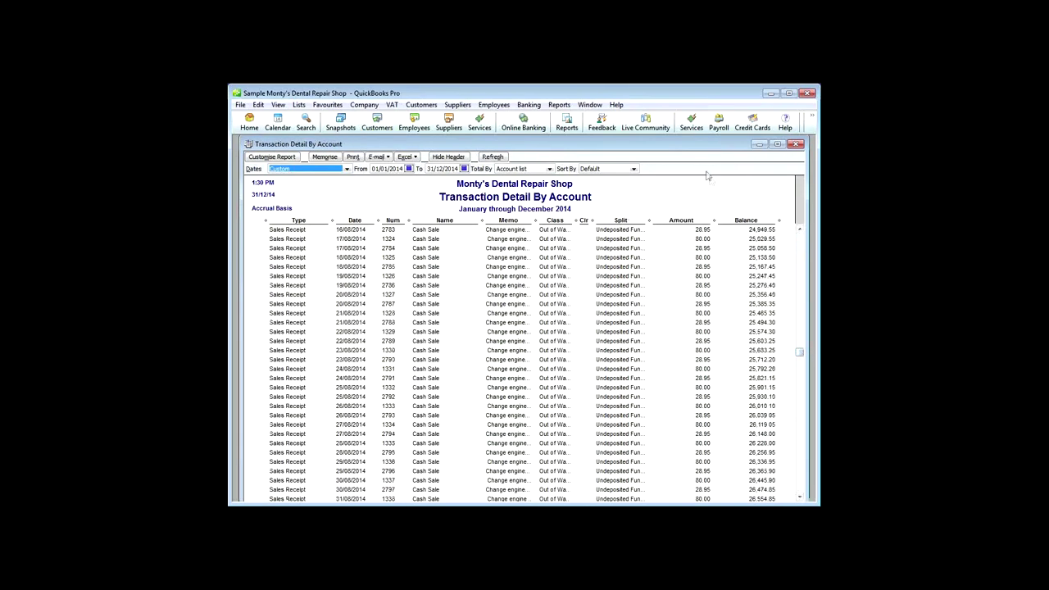
{"action": "left_click", "coordinate": [794, 146]}
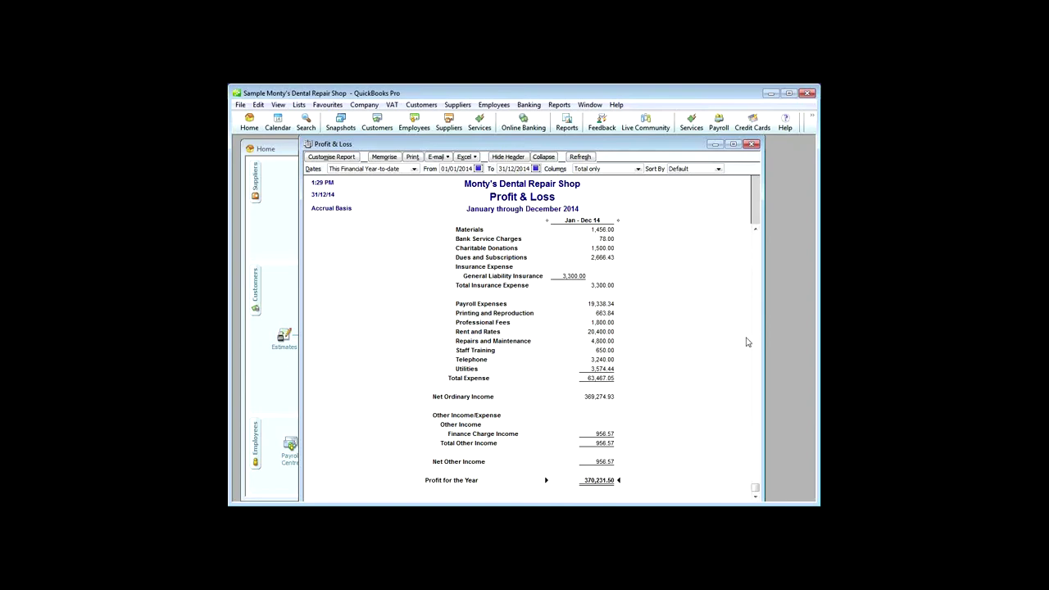
{"action": "left_click", "coordinate": [751, 145]}
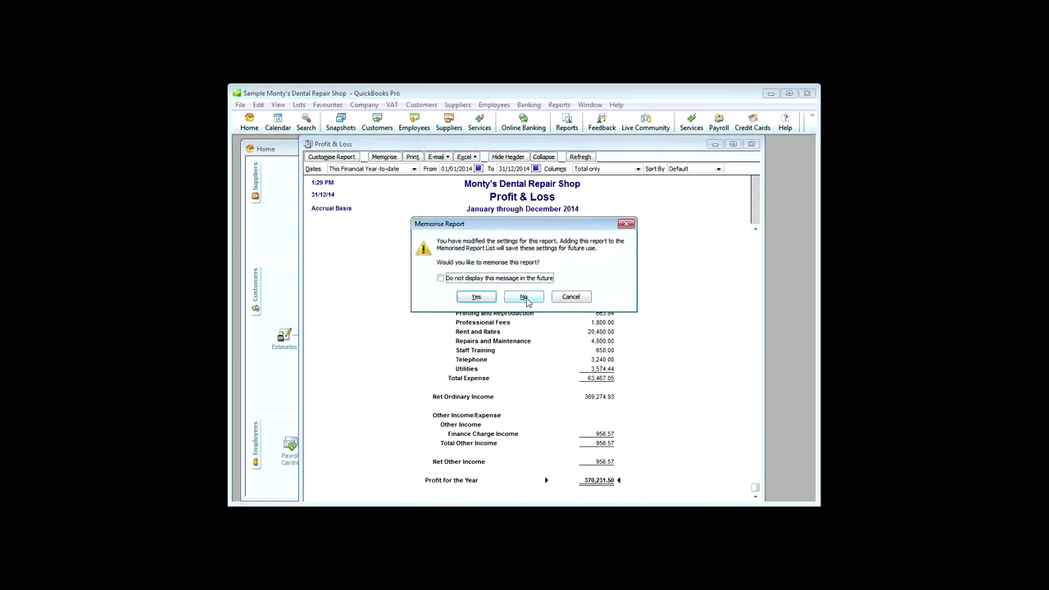
{"action": "left_click", "coordinate": [525, 298]}
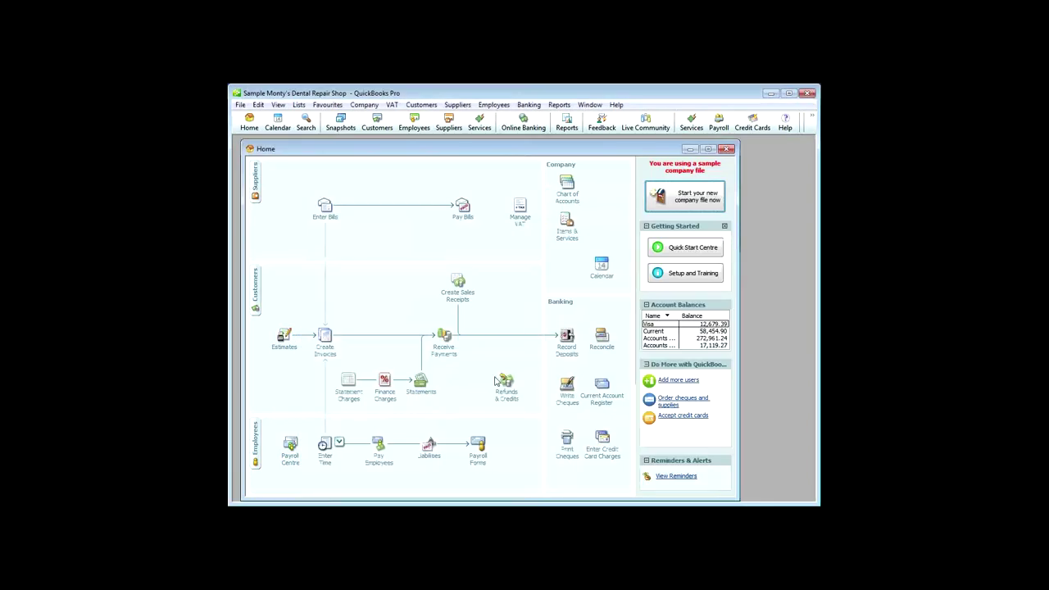
Step: Start an unscheduled payroll run for all employees with payment date 31/01/2015, and continue to the payment review
{"action": "left_click", "coordinate": [292, 460]}
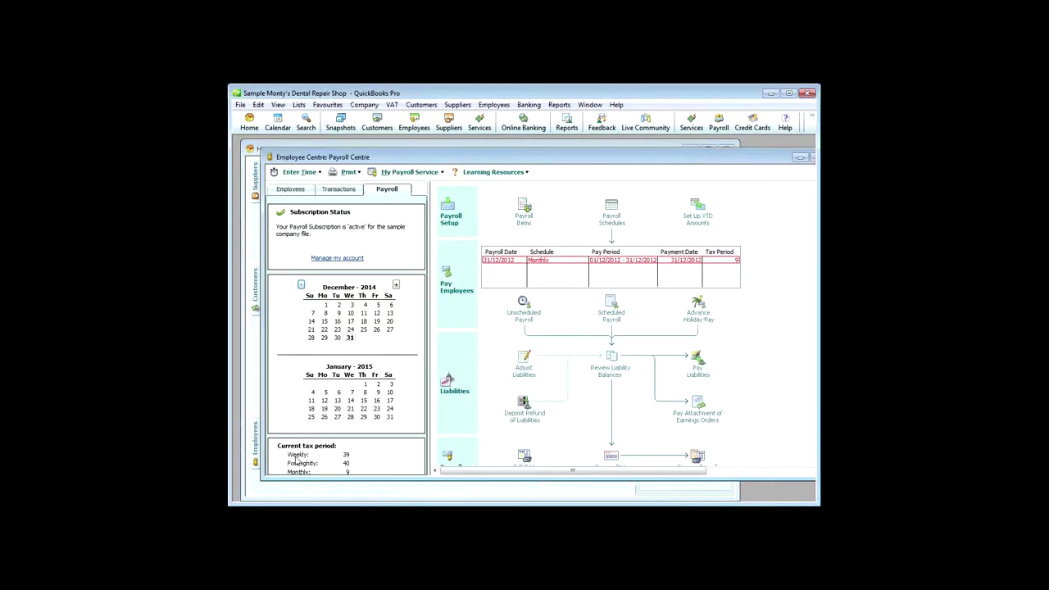
{"action": "left_click", "coordinate": [527, 322]}
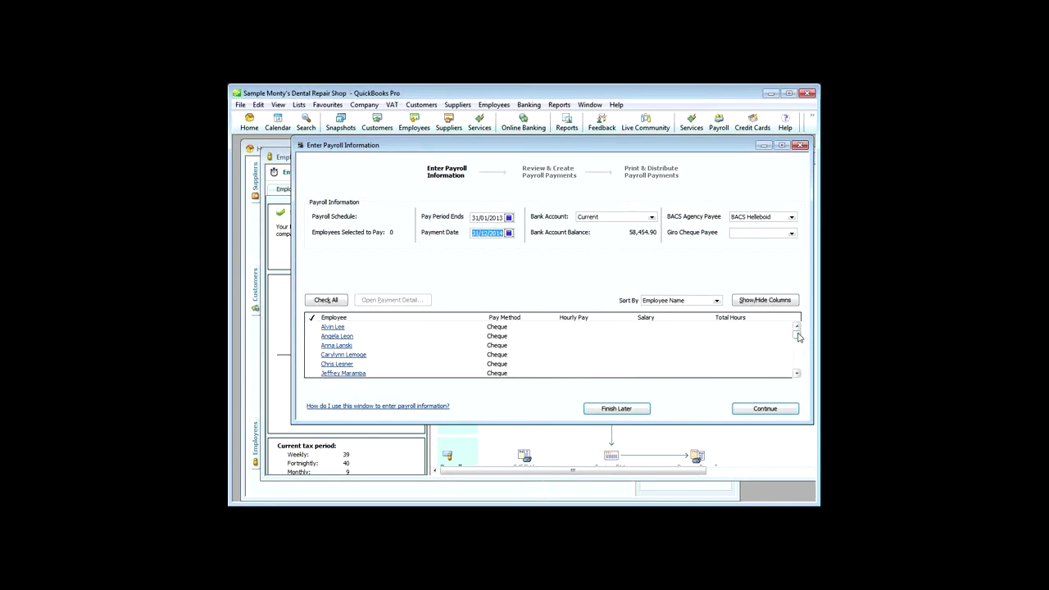
{"action": "left_click_drag", "start_coordinate": [796, 334], "coordinate": [800, 367]}
{"action": "left_click", "coordinate": [326, 300]}
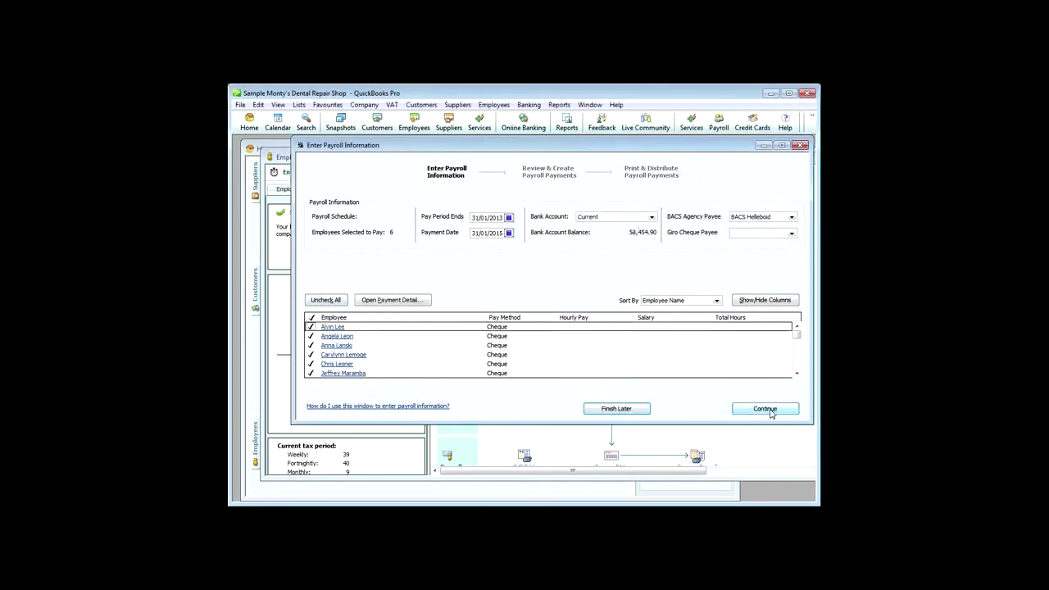
{"action": "left_click", "coordinate": [765, 407]}
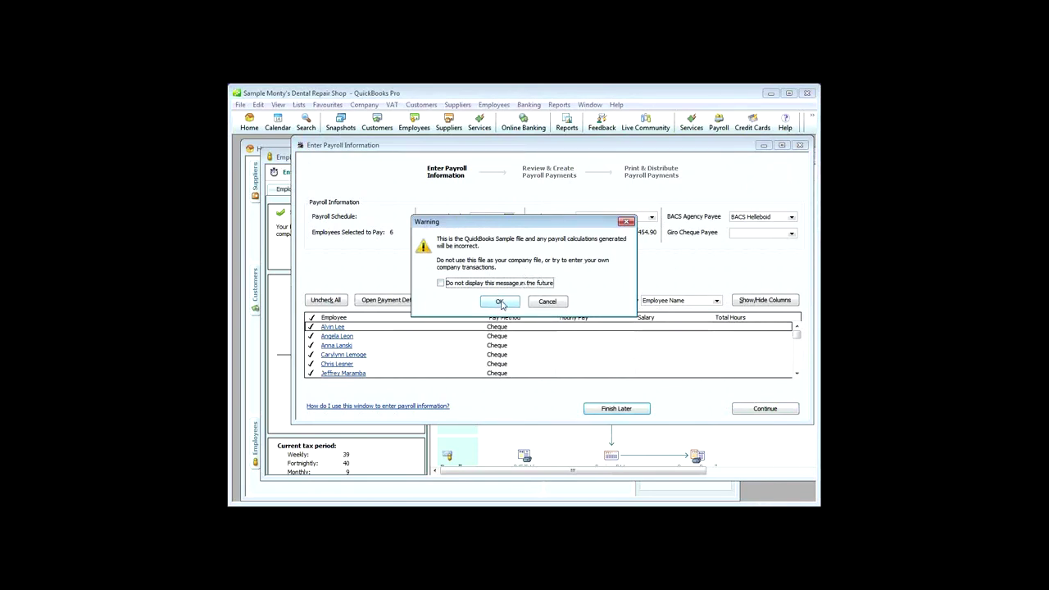
{"action": "left_click", "coordinate": [500, 302]}
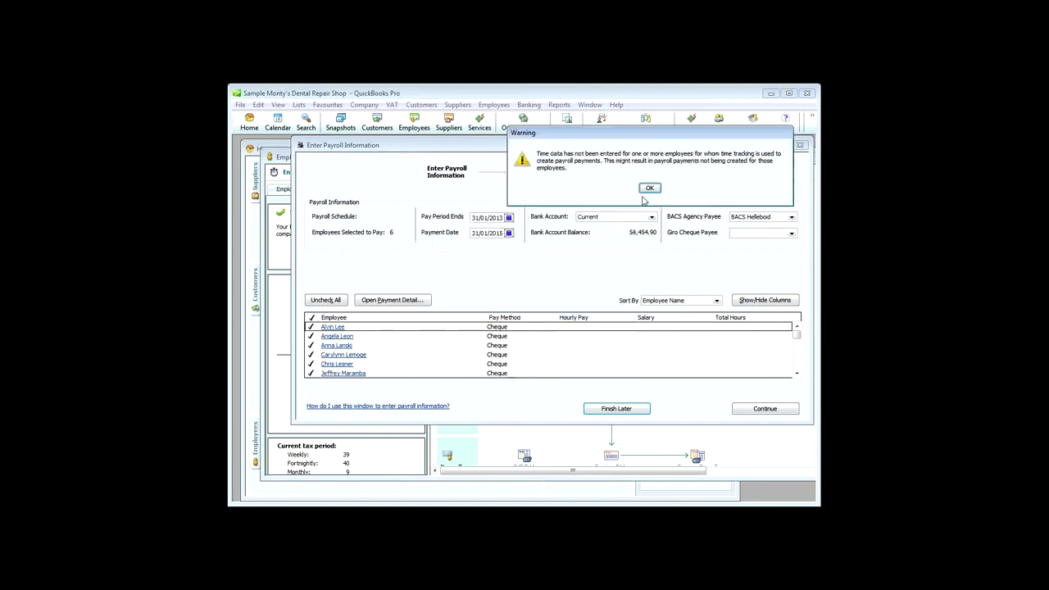
{"action": "left_click_drag", "start_coordinate": [657, 138], "coordinate": [558, 230]}
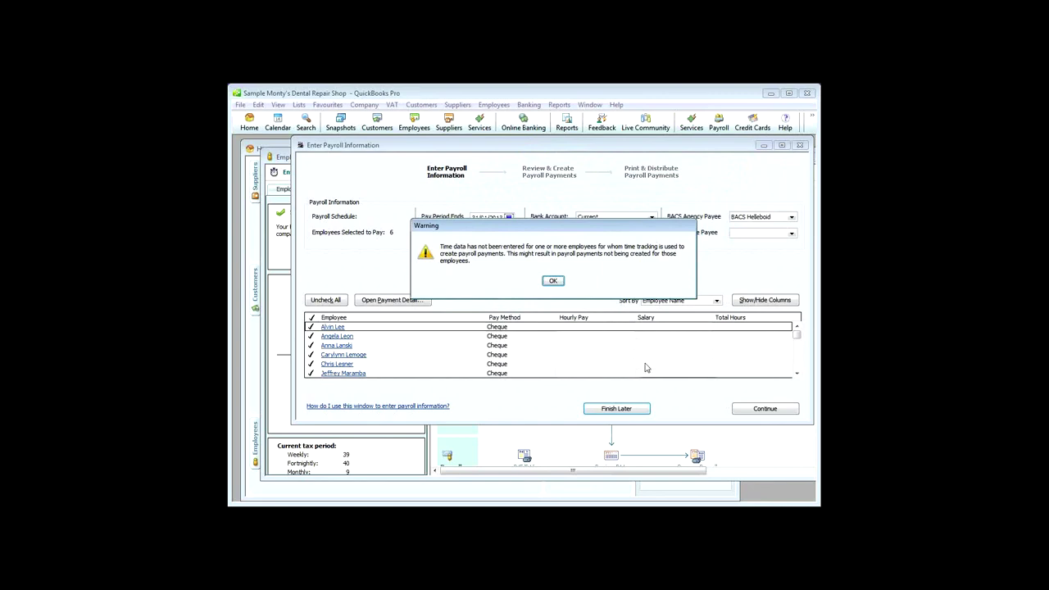
{"action": "left_click", "coordinate": [553, 281]}
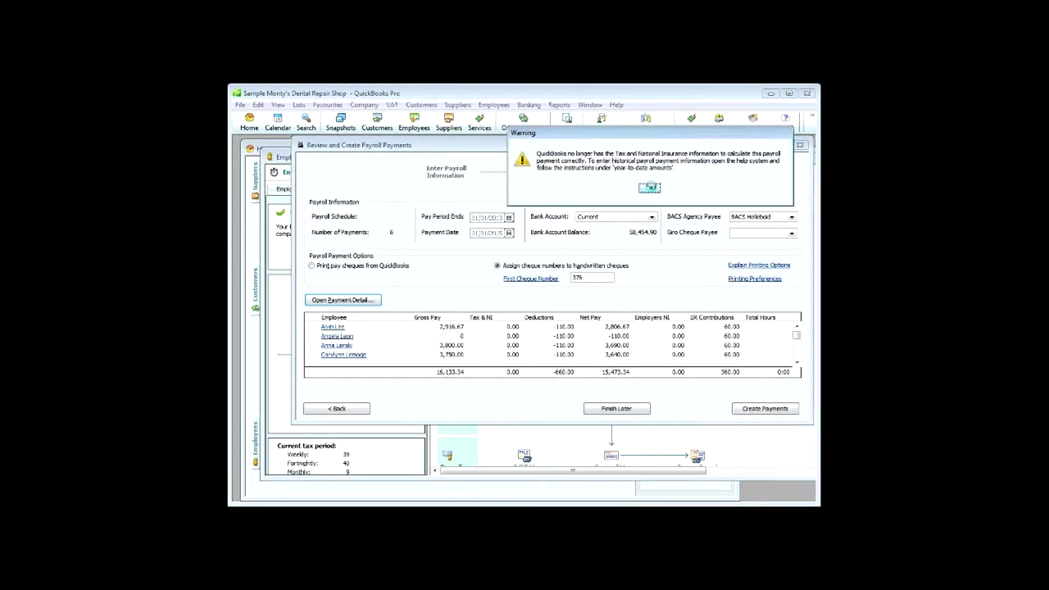
Step: Enter 1 hour on the salary line of the first employee's payroll payment, and save and close that payment
{"action": "left_click", "coordinate": [649, 186]}
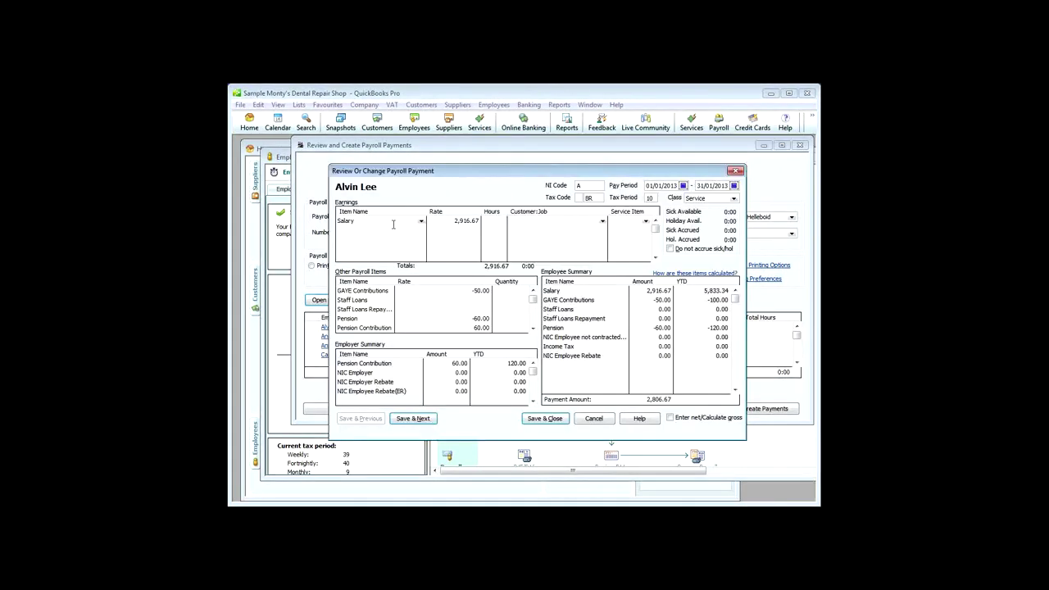
{"action": "left_click", "coordinate": [456, 221]}
{"action": "left_click", "coordinate": [499, 227]}
{"action": "left_click", "coordinate": [502, 221]}
{"action": "key", "text": "Tab"}
{"action": "left_click", "coordinate": [553, 420]}
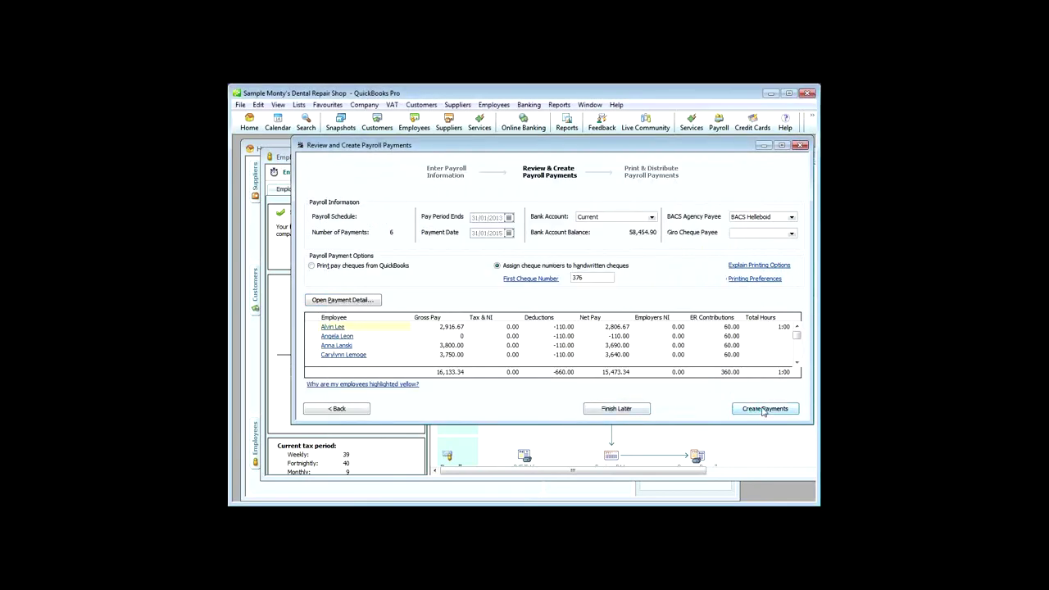
Step: Try to create the payroll payments, and leave the payroll run and the Payroll Centre without saving
{"action": "left_click", "coordinate": [762, 410]}
{"action": "left_click", "coordinate": [498, 303]}
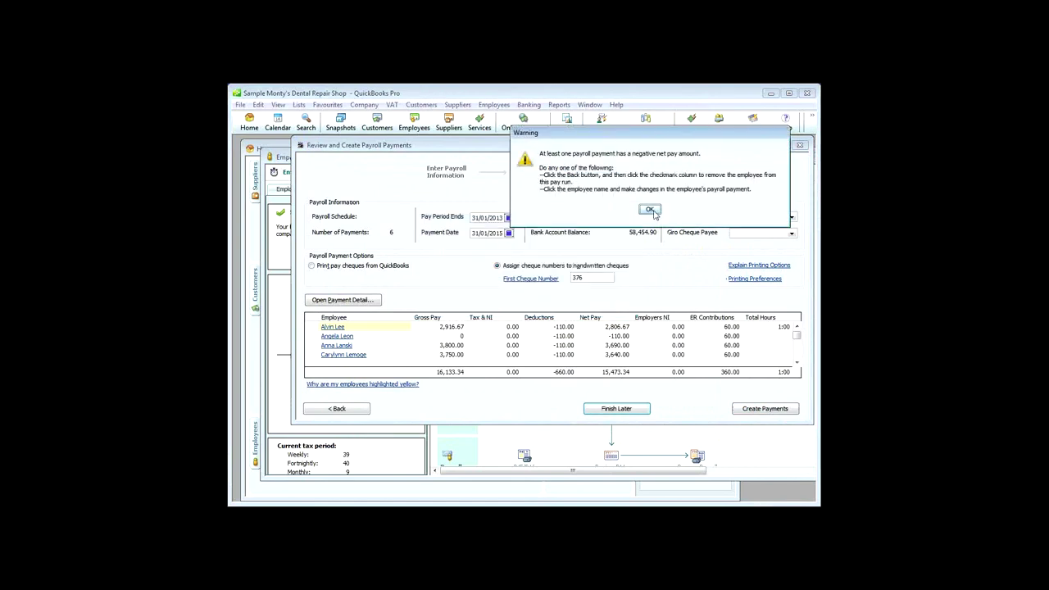
{"action": "left_click", "coordinate": [649, 212]}
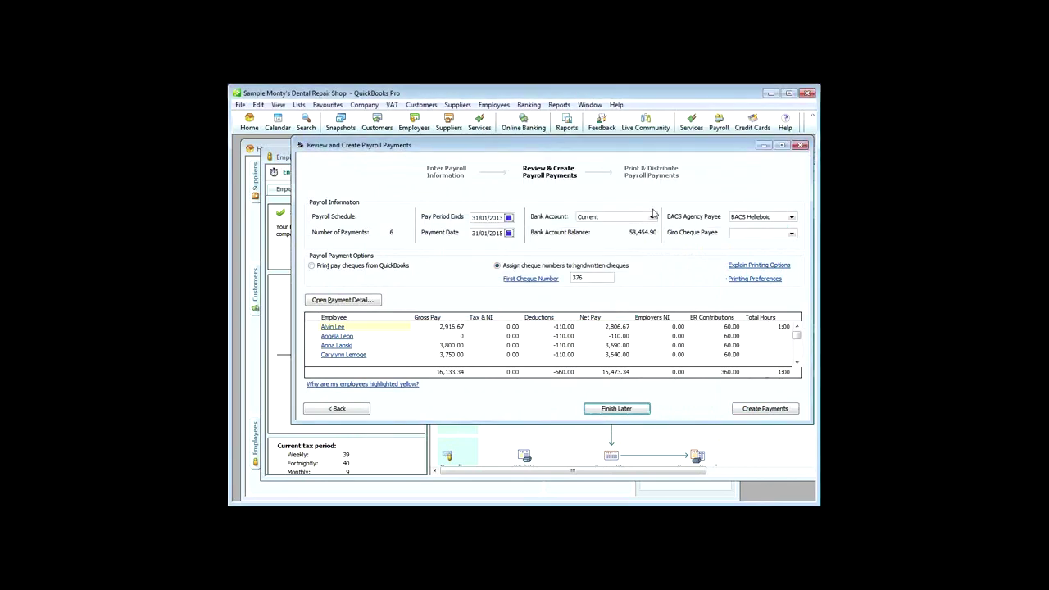
{"action": "left_click", "coordinate": [802, 147]}
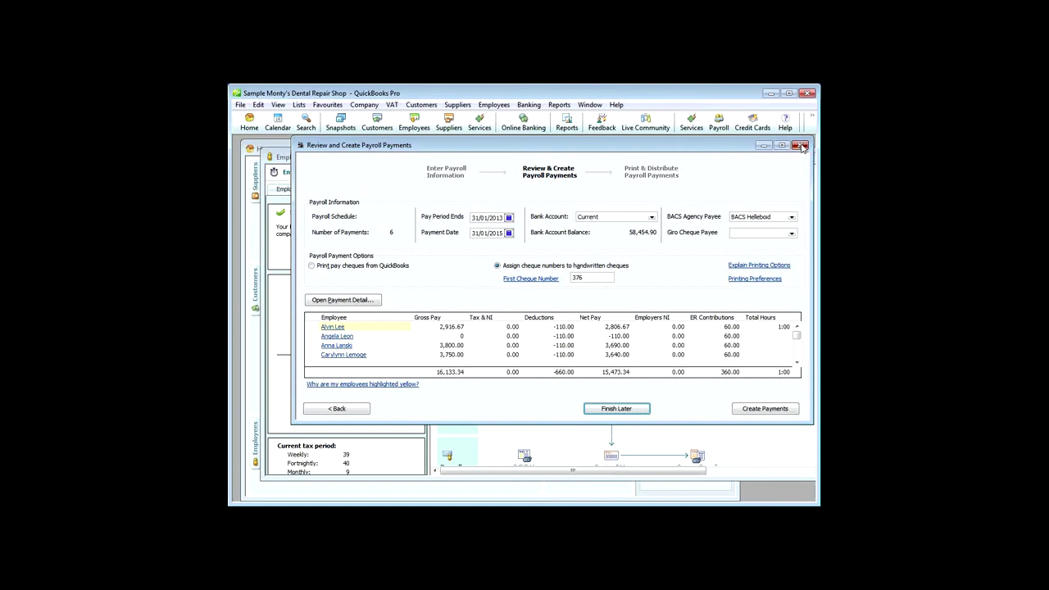
{"action": "left_click", "coordinate": [523, 298]}
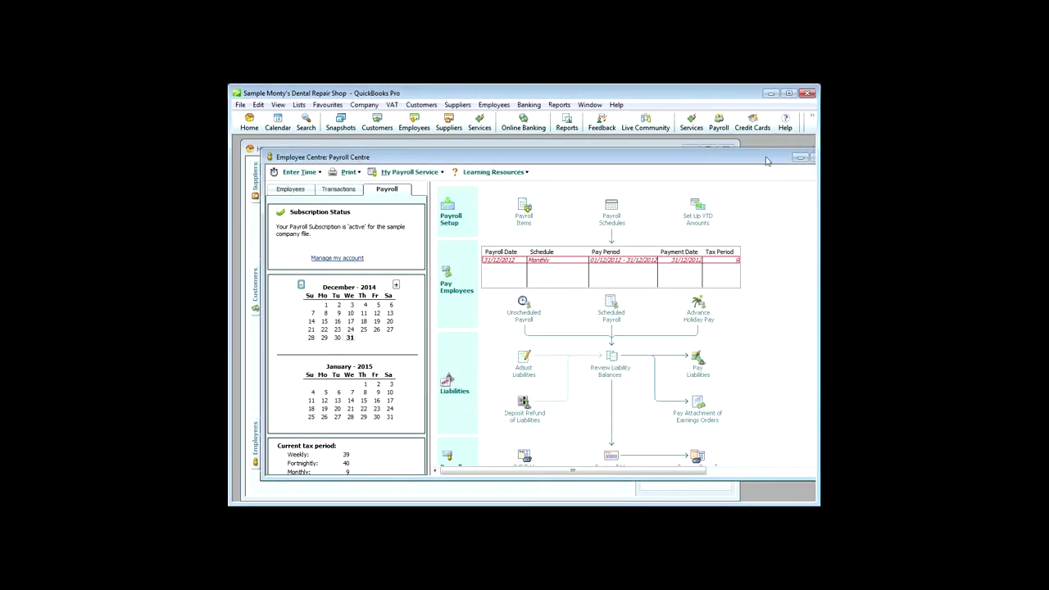
{"action": "left_click", "coordinate": [801, 160]}
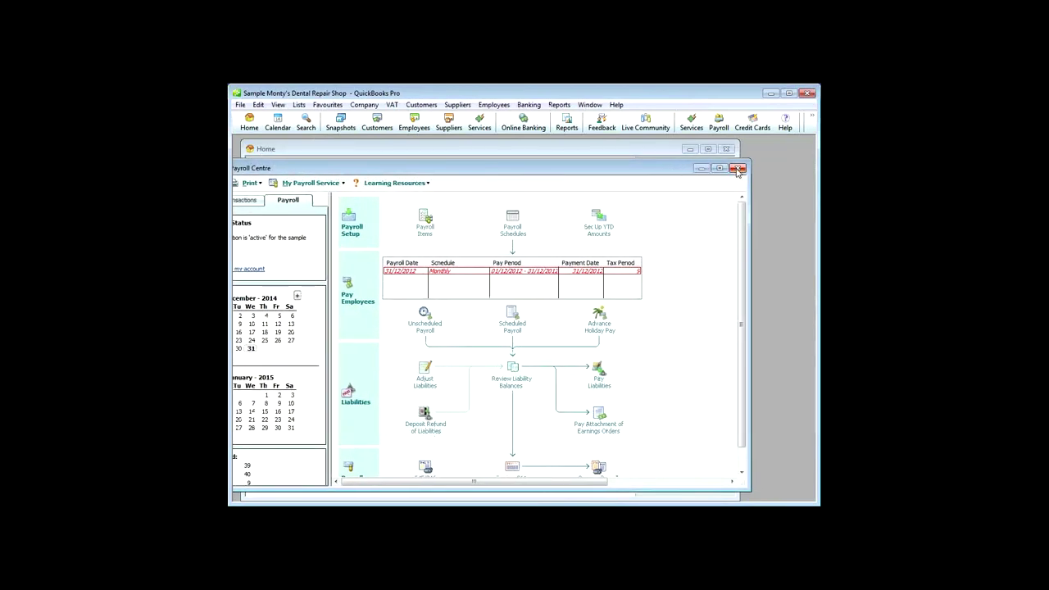
{"action": "left_click", "coordinate": [737, 169]}
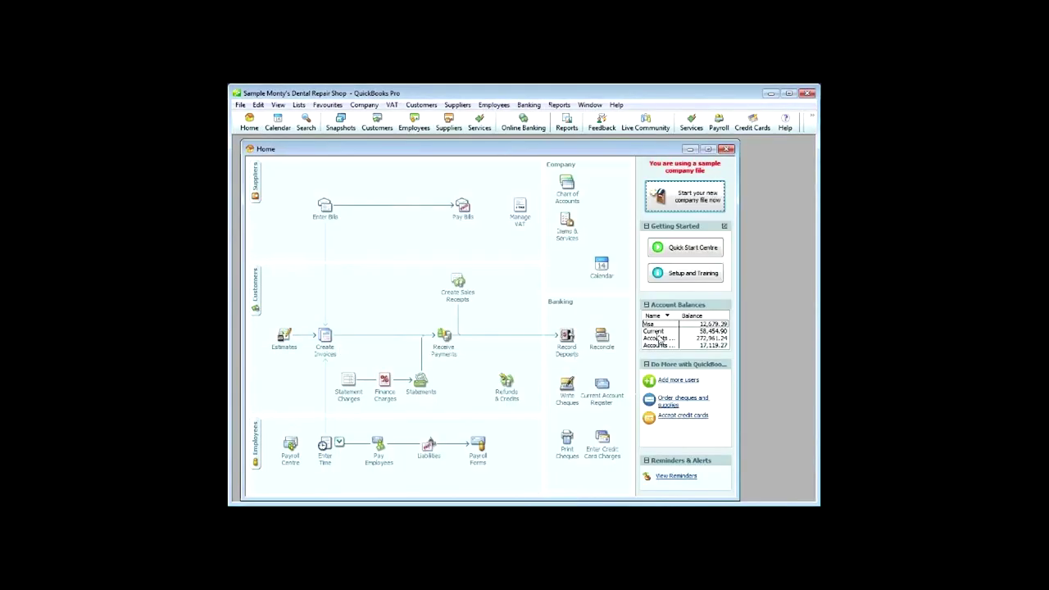
Step: Open the Current account register, examine the employees' pay cheques dated 31/12/2014, and close the register
{"action": "double_click", "coordinate": [659, 336]}
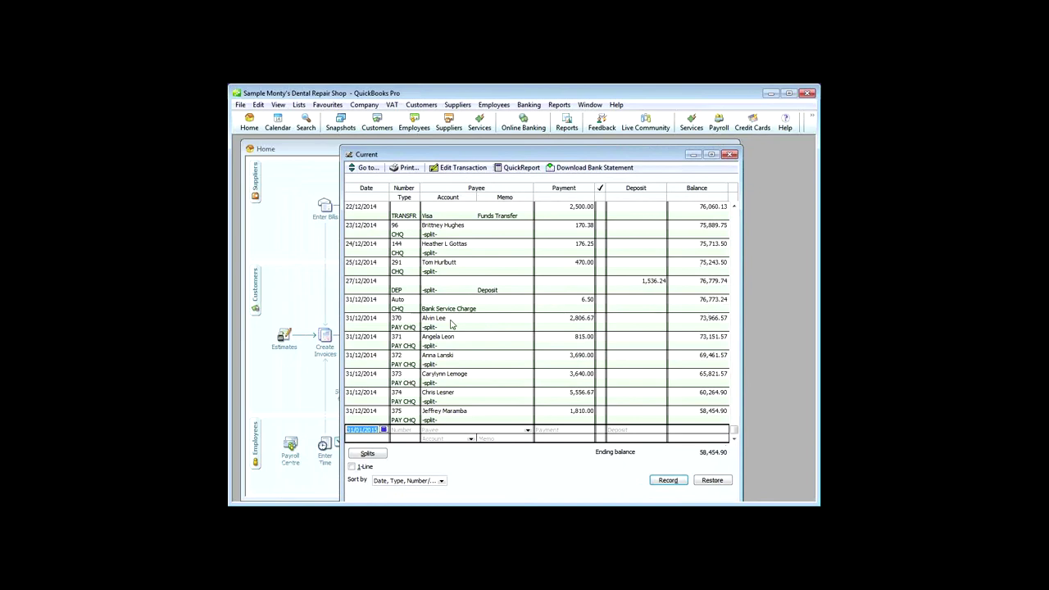
{"action": "left_click", "coordinate": [471, 379]}
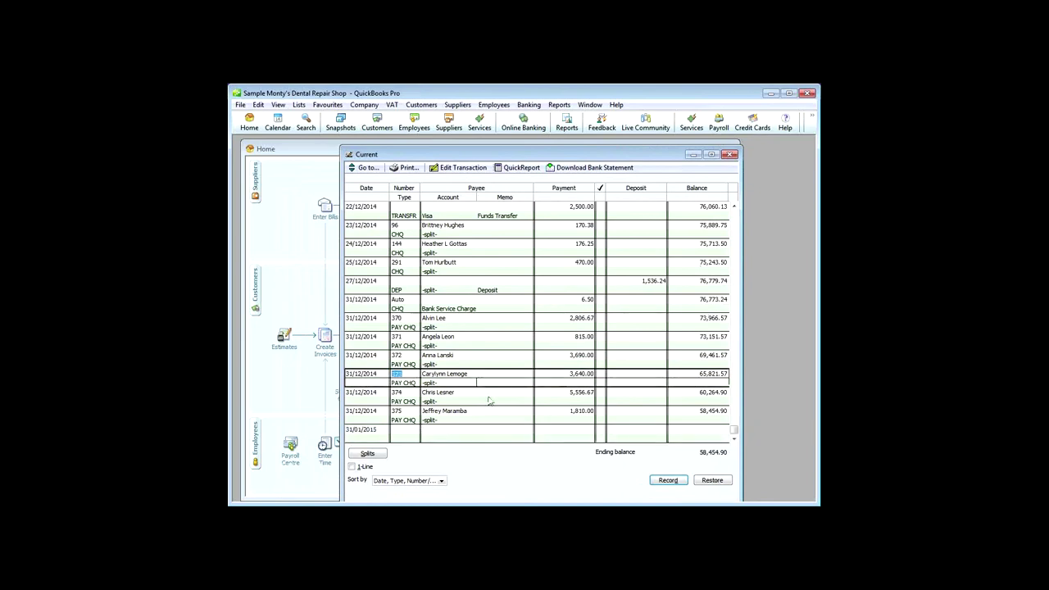
{"action": "left_click", "coordinate": [490, 401]}
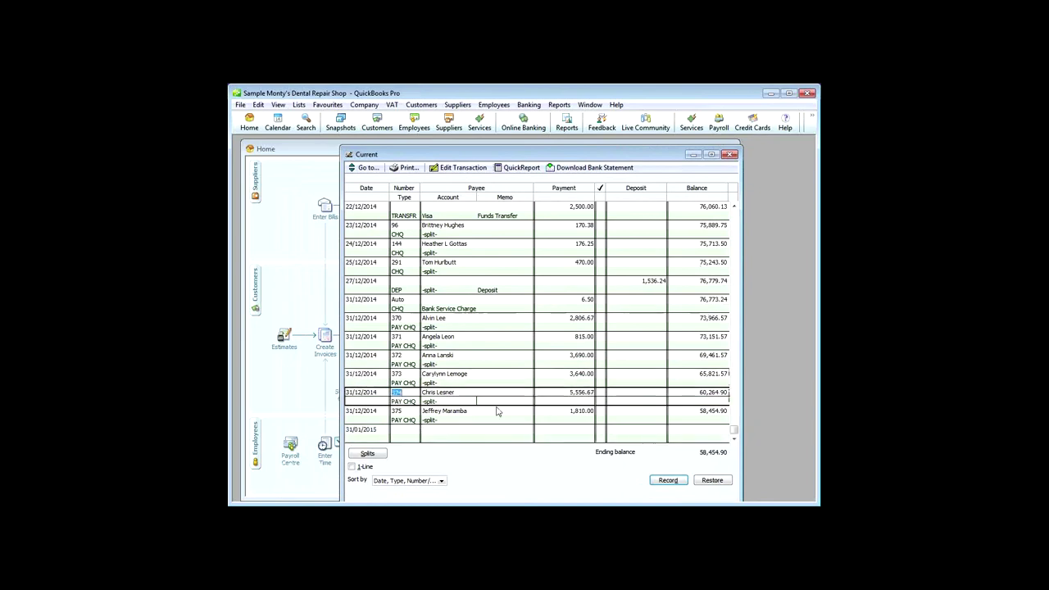
{"action": "left_click", "coordinate": [730, 155]}
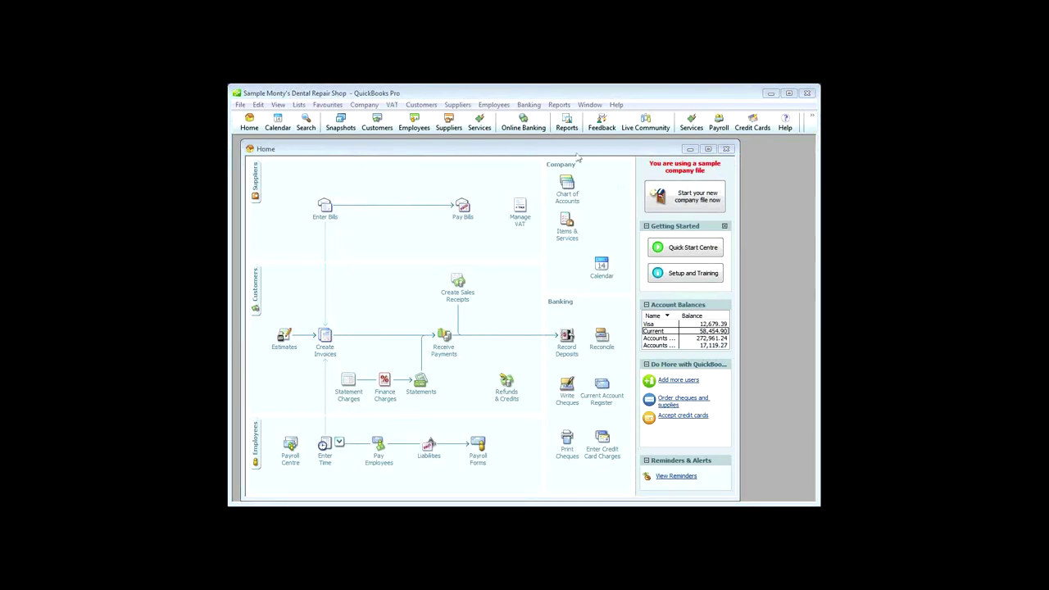
Step: Run the A/R Ageing Summary report and examine the customer balance overdue by 1 - 30 days
{"action": "left_click", "coordinate": [539, 93]}
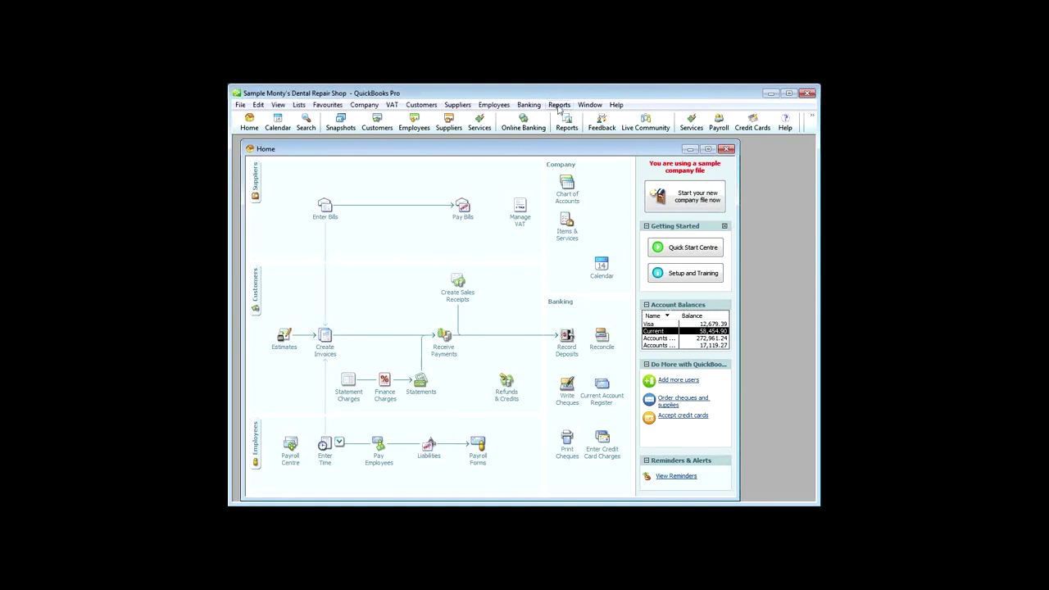
{"action": "left_click", "coordinate": [559, 105]}
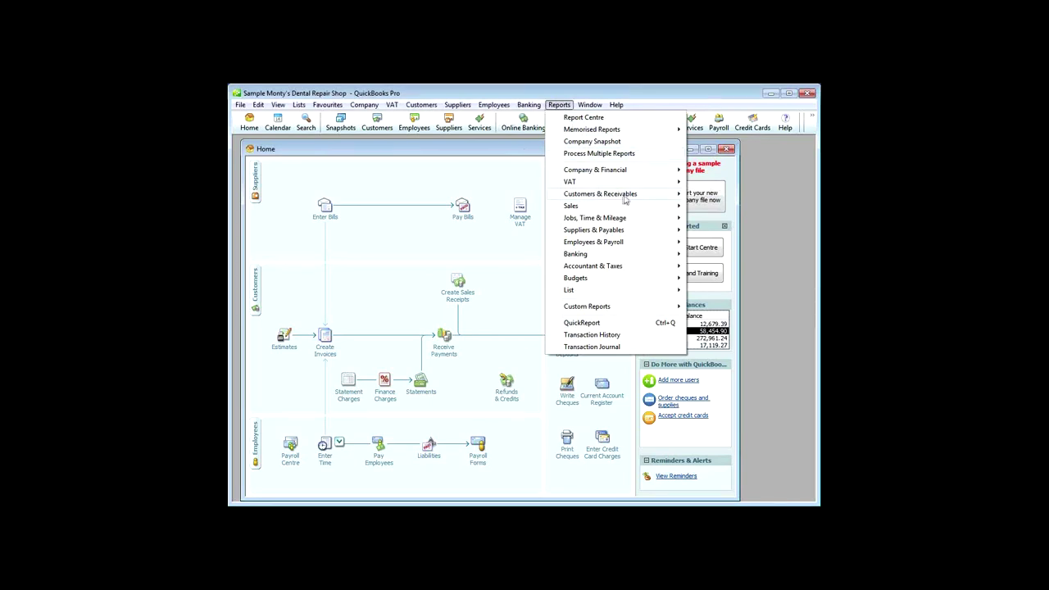
{"action": "mouse_move", "coordinate": [625, 195]}
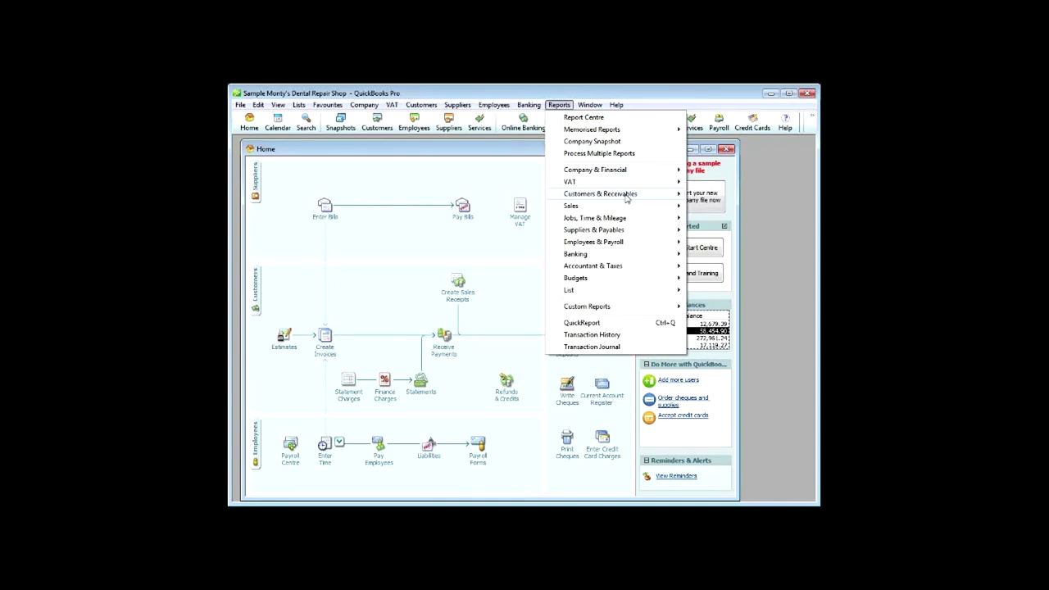
{"action": "mouse_move", "coordinate": [625, 195]}
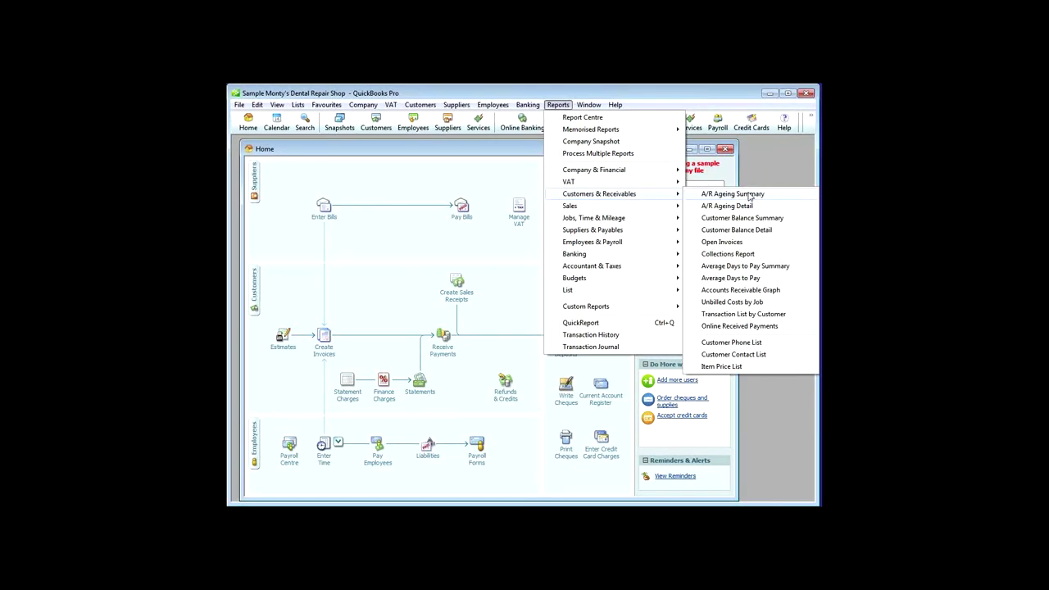
{"action": "left_click", "coordinate": [731, 194]}
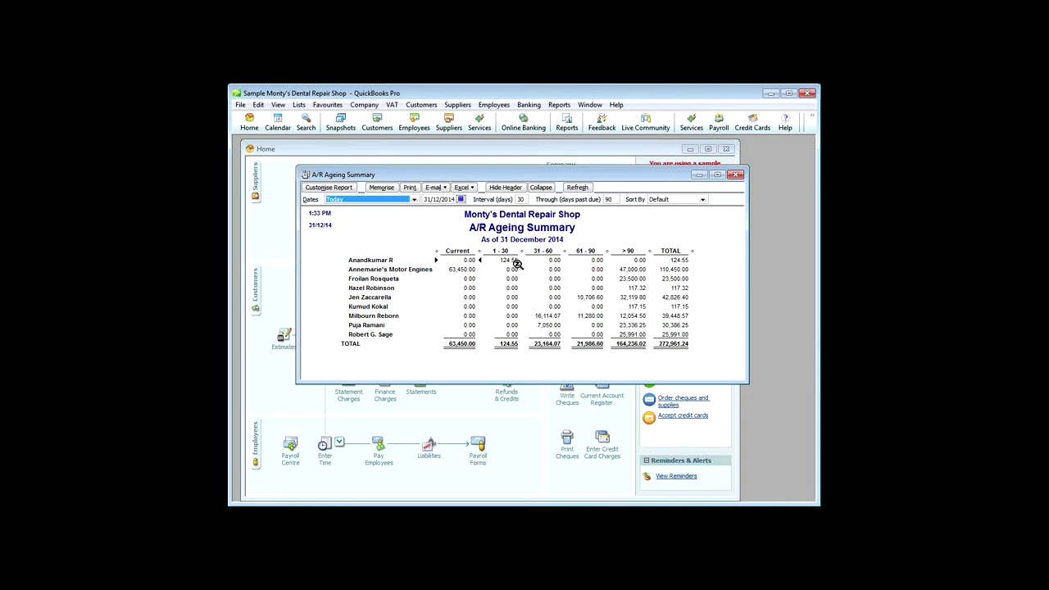
{"action": "left_click", "coordinate": [517, 263]}
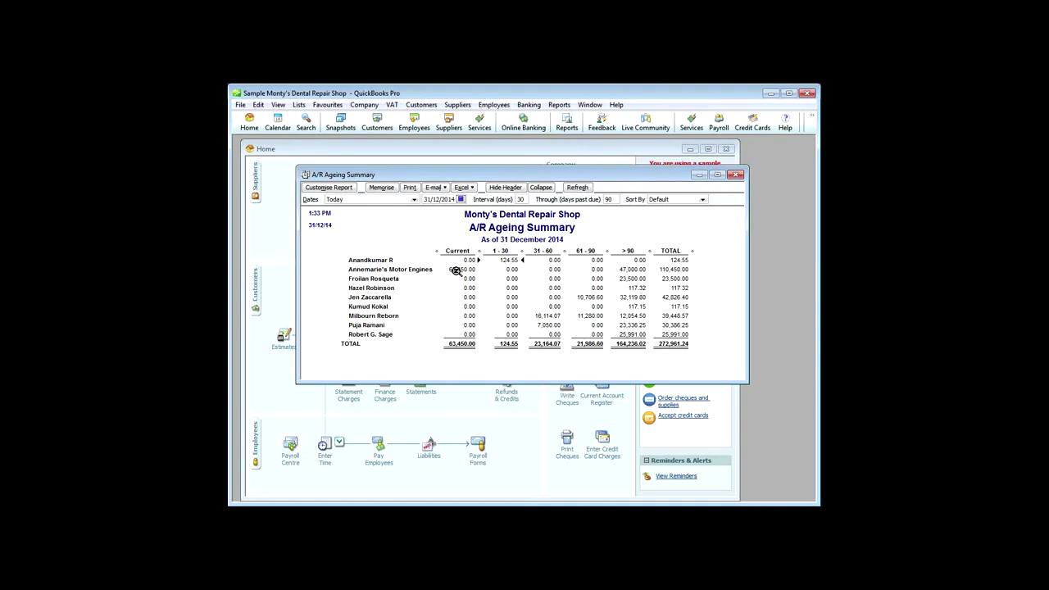
Step: Examine Annemarie's Motor Engines' current balance and the invoices behind its > 90 days balance, and return to the ageing summary
{"action": "left_click", "coordinate": [461, 270]}
{"action": "left_click", "coordinate": [627, 272]}
{"action": "double_click", "coordinate": [631, 268]}
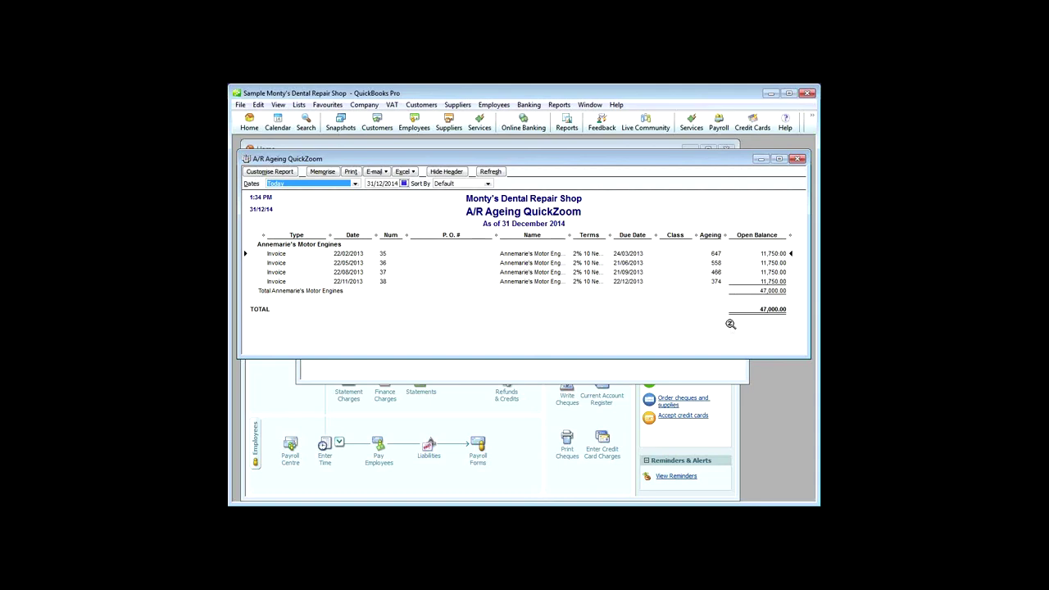
{"action": "left_click", "coordinate": [676, 268]}
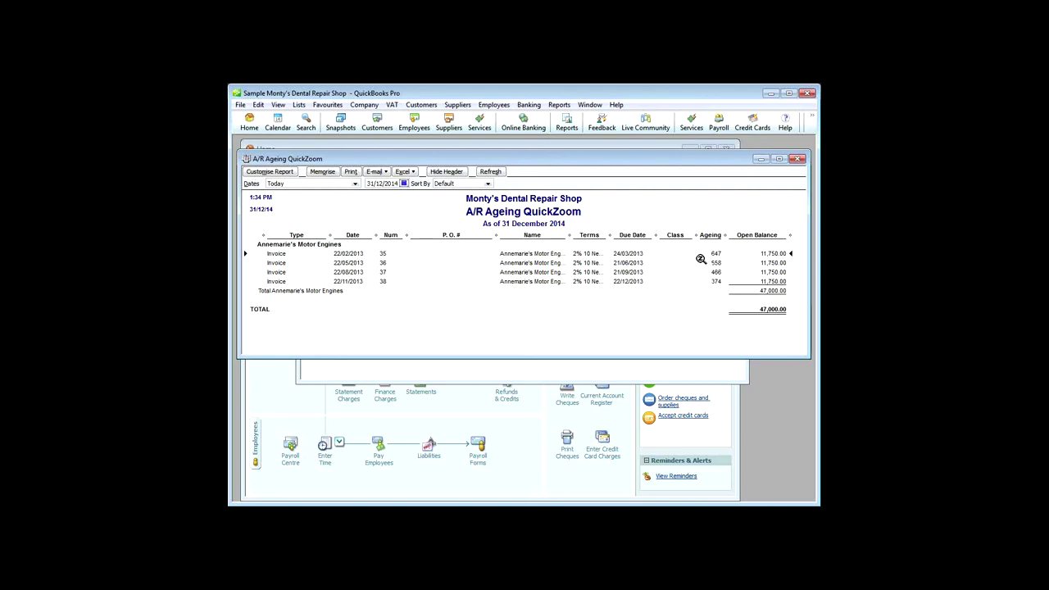
{"action": "left_click", "coordinate": [796, 160]}
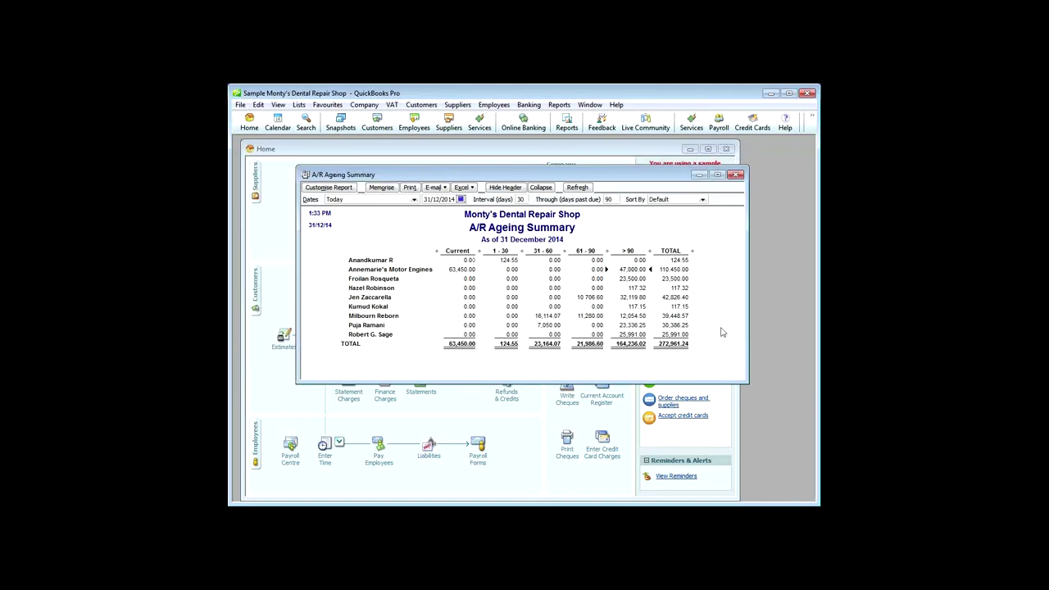
Step: Close the A/R Ageing Summary and run the UK Balance Sheet - Standard report from the company and financial reports
{"action": "left_click", "coordinate": [735, 176]}
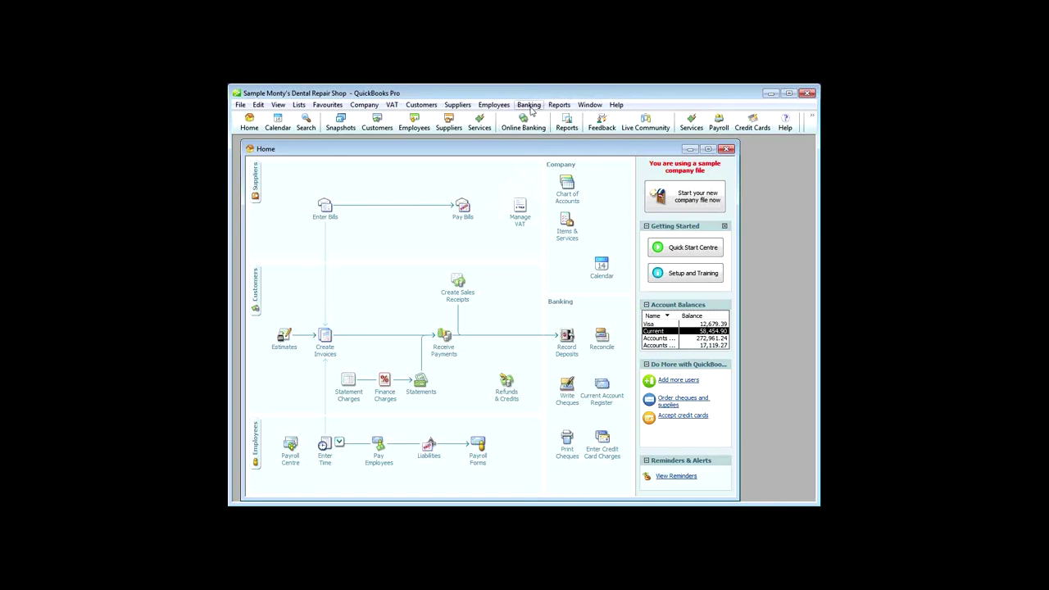
{"action": "left_click", "coordinate": [558, 104]}
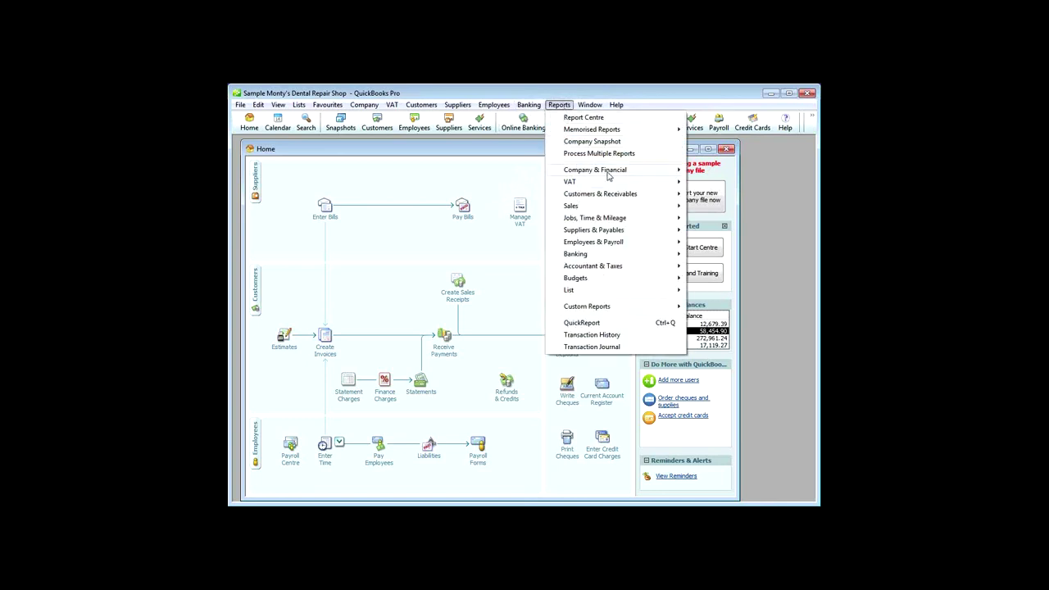
{"action": "mouse_move", "coordinate": [609, 174]}
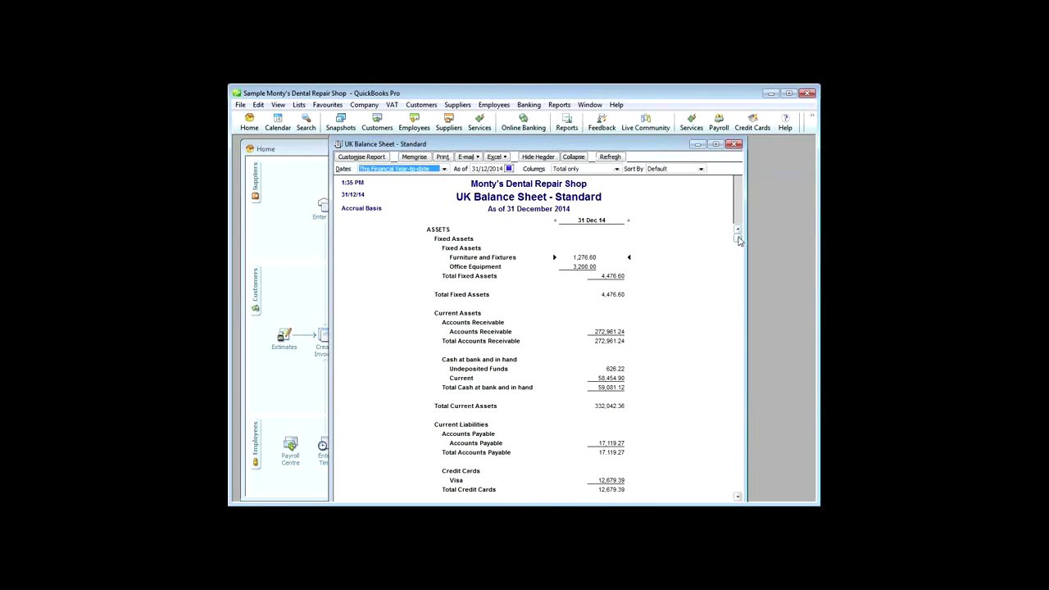
Step: Examine Retained Earnings, Profit for the Year and Shareholder funds under Capital and Reserves, and close the balance sheet
{"action": "left_click_drag", "start_coordinate": [738, 239], "coordinate": [737, 487]}
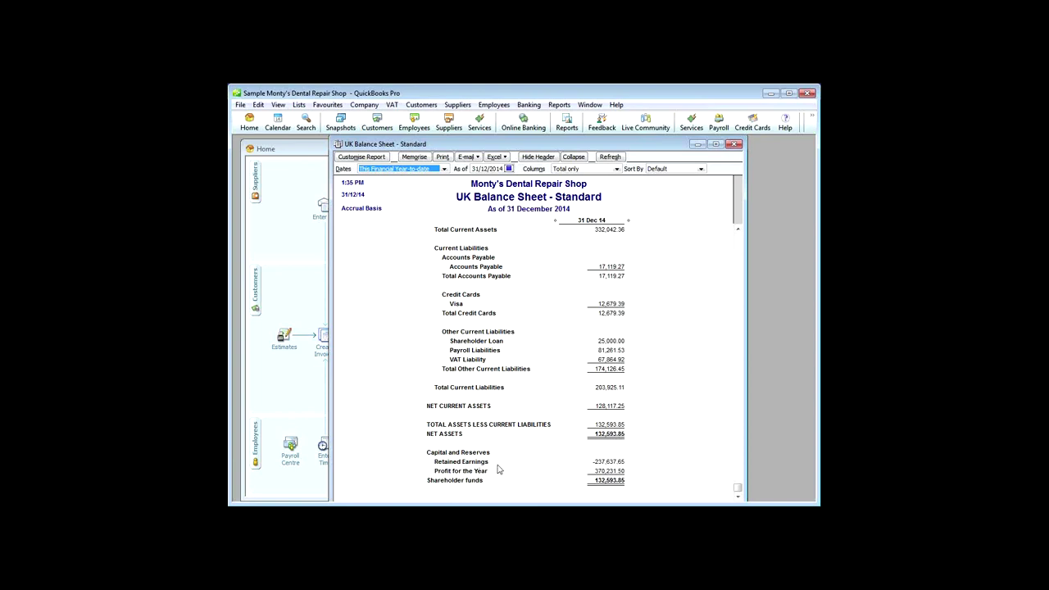
{"action": "left_click", "coordinate": [618, 463]}
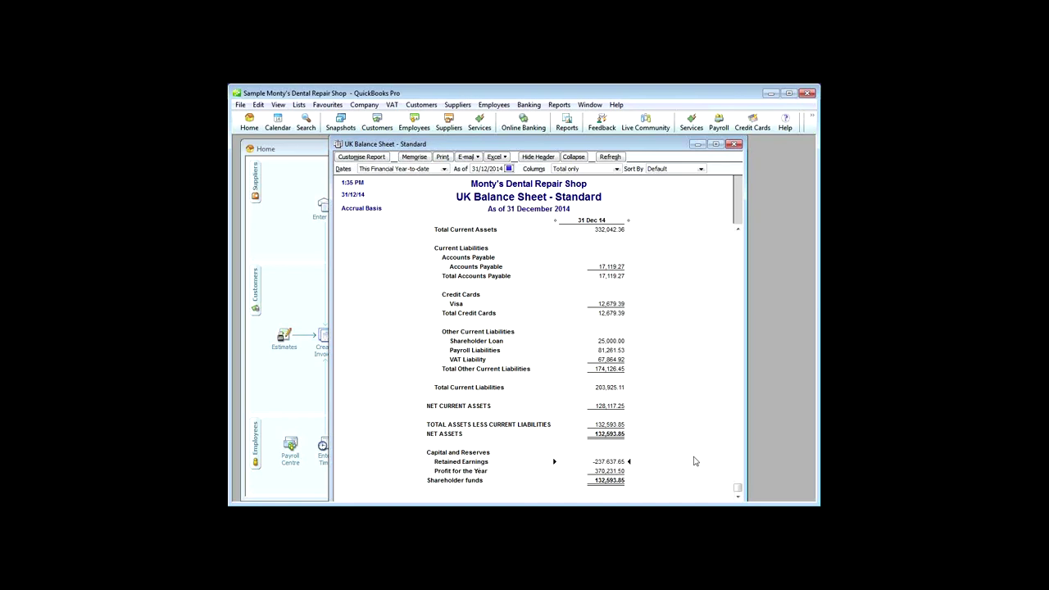
{"action": "left_click", "coordinate": [615, 473]}
{"action": "left_click", "coordinate": [611, 481]}
{"action": "left_click", "coordinate": [615, 463]}
{"action": "left_click", "coordinate": [733, 144]}
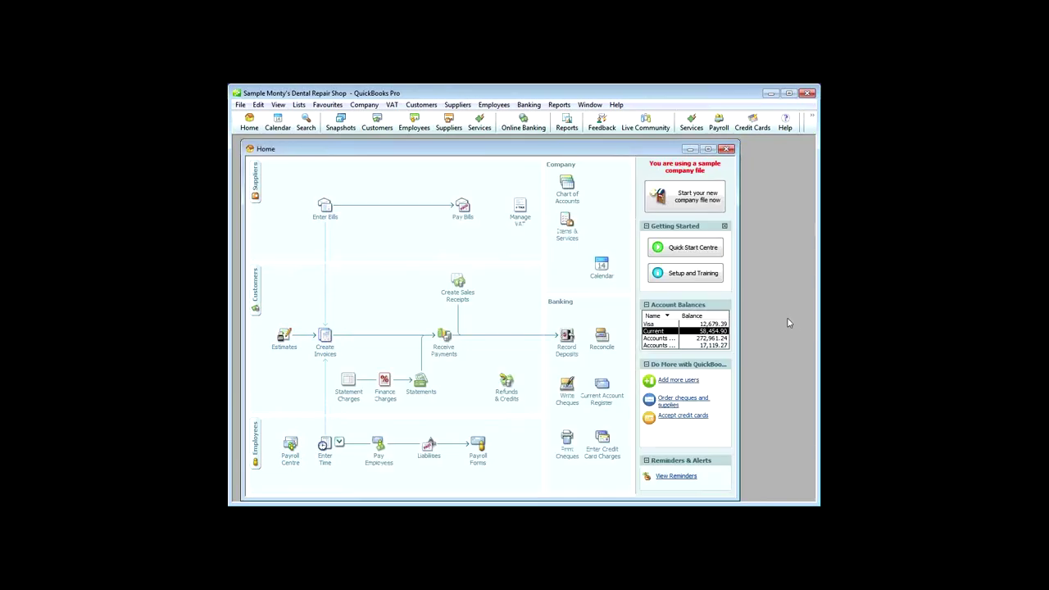